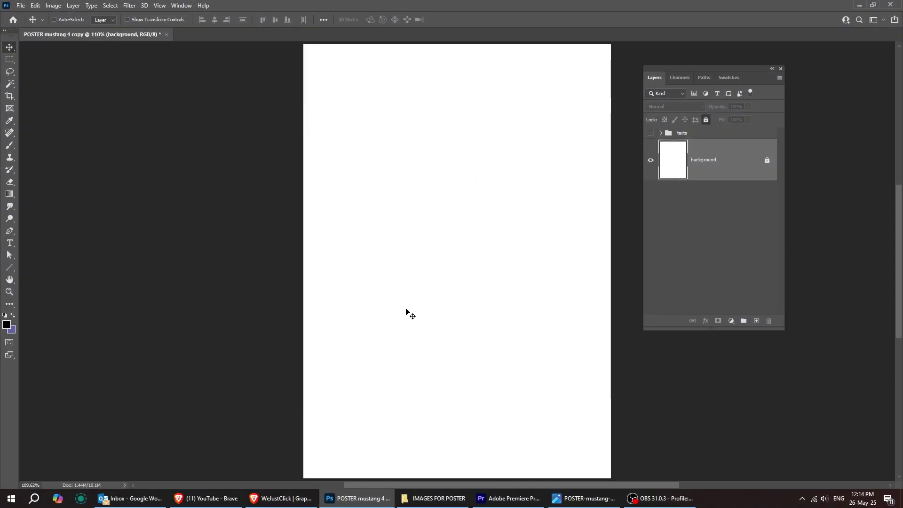
- Place the orange fire background image from the IMAGES FOR POSTER folder onto the poster
{"action": "left_click", "coordinate": [429, 491]}
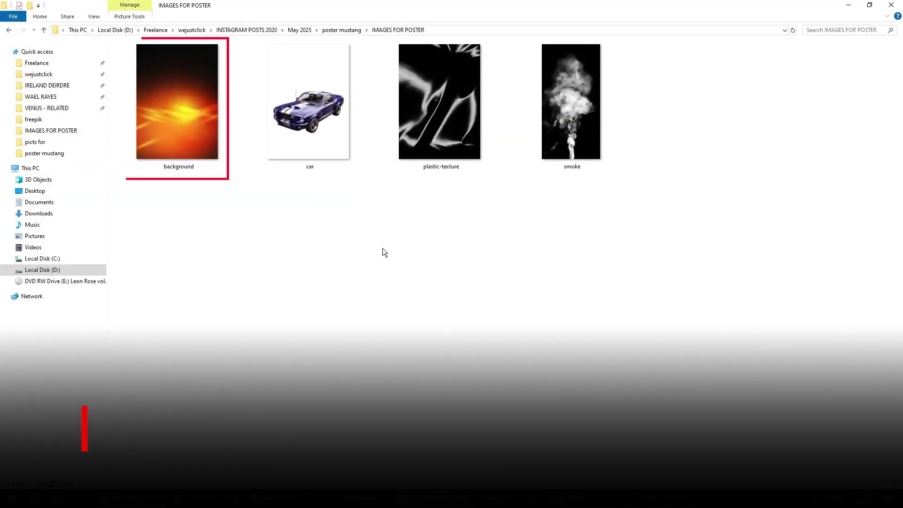
{"action": "left_click_drag", "start_coordinate": [214, 139], "coordinate": [408, 316]}
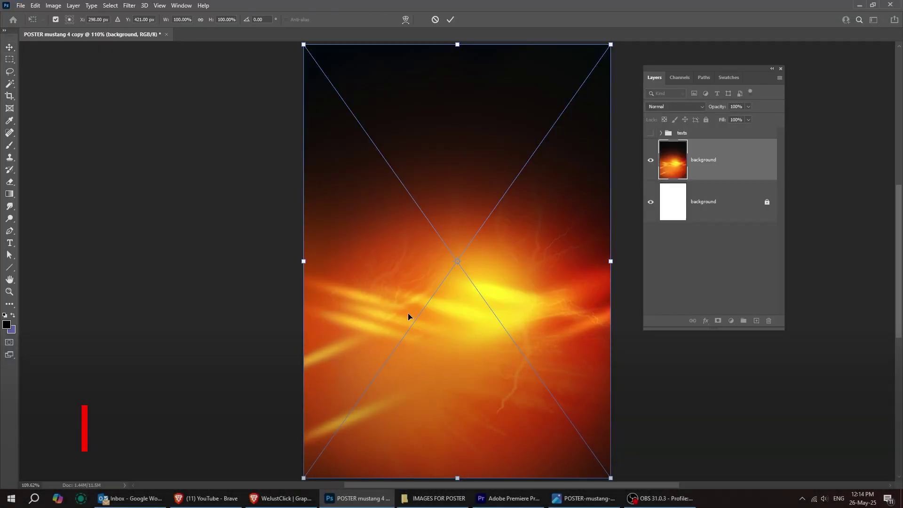
{"action": "key", "text": "Return"}
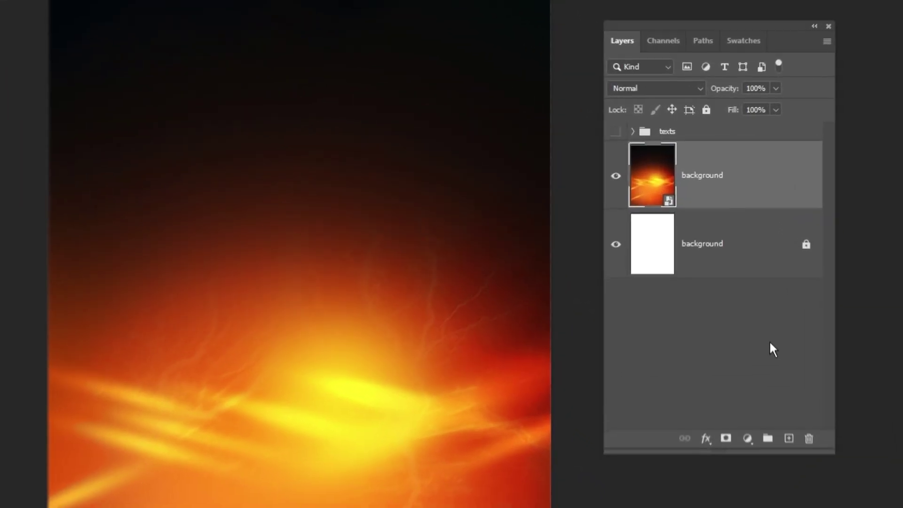
- Add a #5b63aa Solid Color fill layer in Color blend mode
{"action": "left_click", "coordinate": [748, 444]}
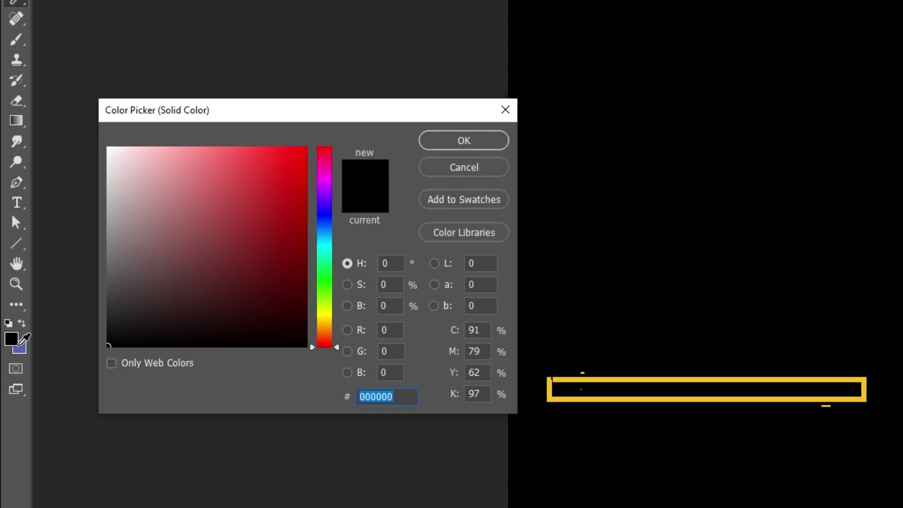
{"action": "type", "text": "5b63aa"}
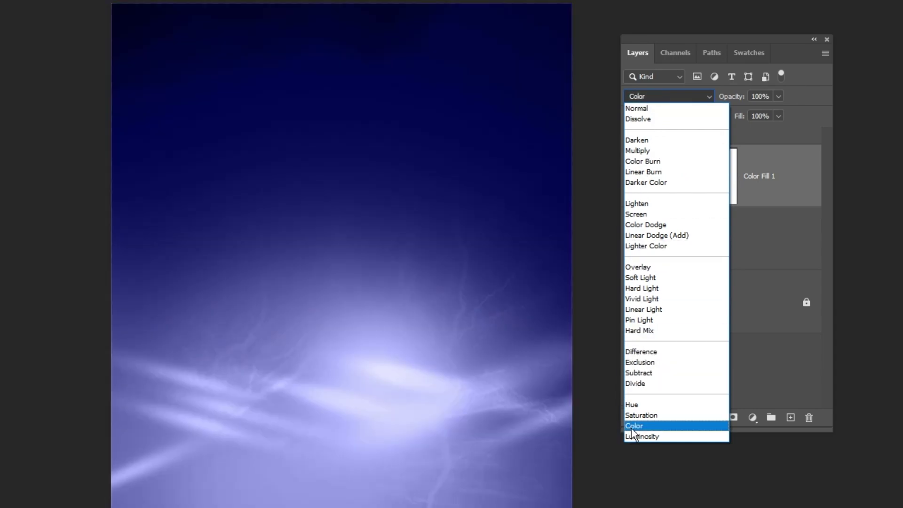
{"action": "left_click", "coordinate": [635, 426]}
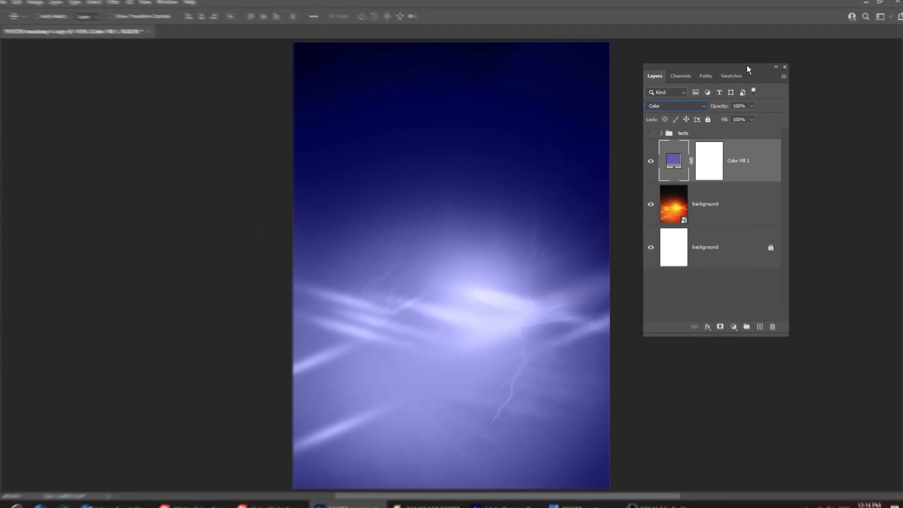
- Unlock and delete the white Background layer, leaving Color Fill 1 selected
{"action": "left_click", "coordinate": [716, 241]}
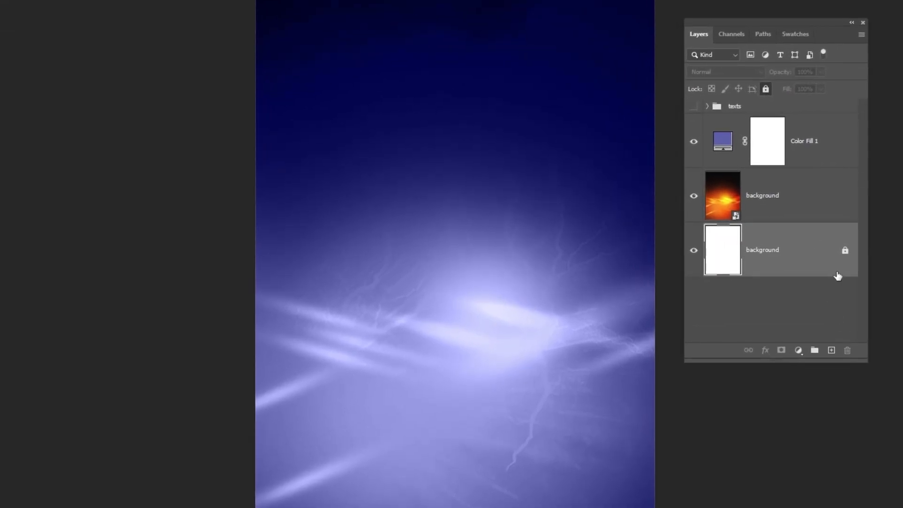
{"action": "left_click", "coordinate": [845, 252]}
{"action": "left_click", "coordinate": [847, 351]}
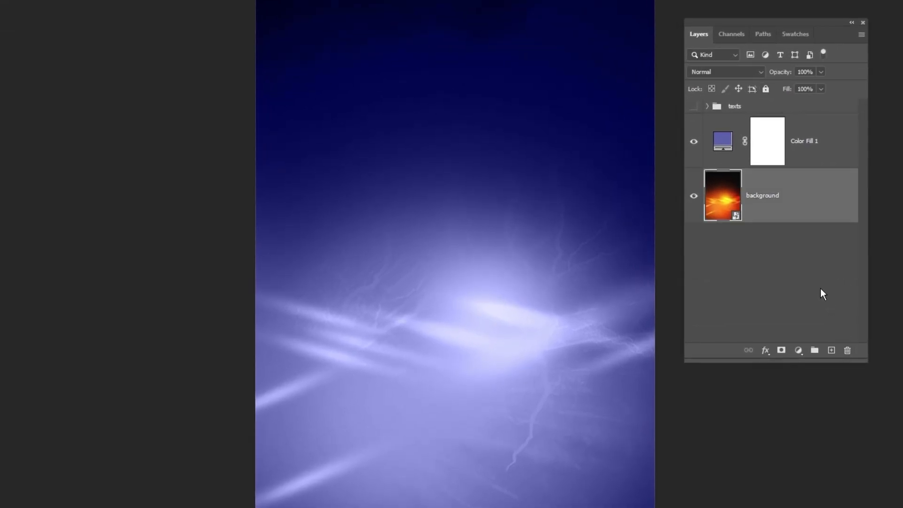
{"action": "left_click", "coordinate": [804, 158]}
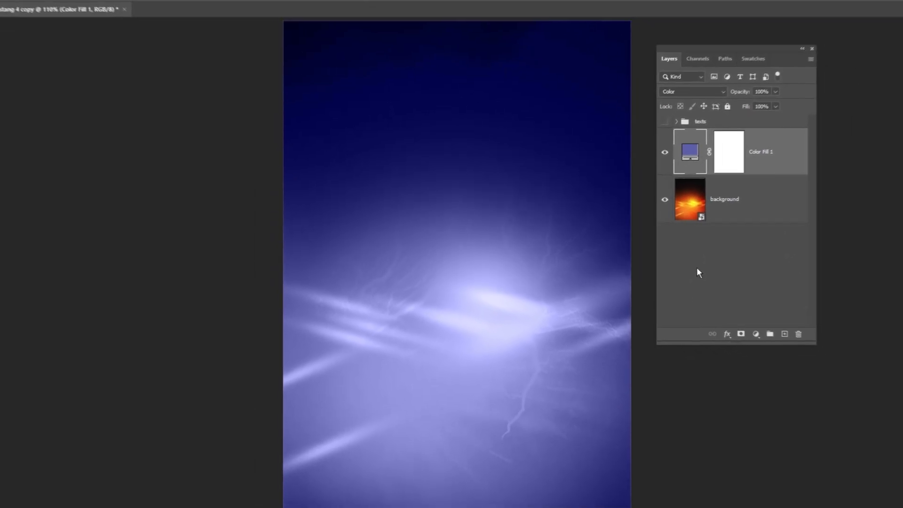
- Place the blue striped Mustang car image in the middle of the poster
{"action": "left_click", "coordinate": [434, 504]}
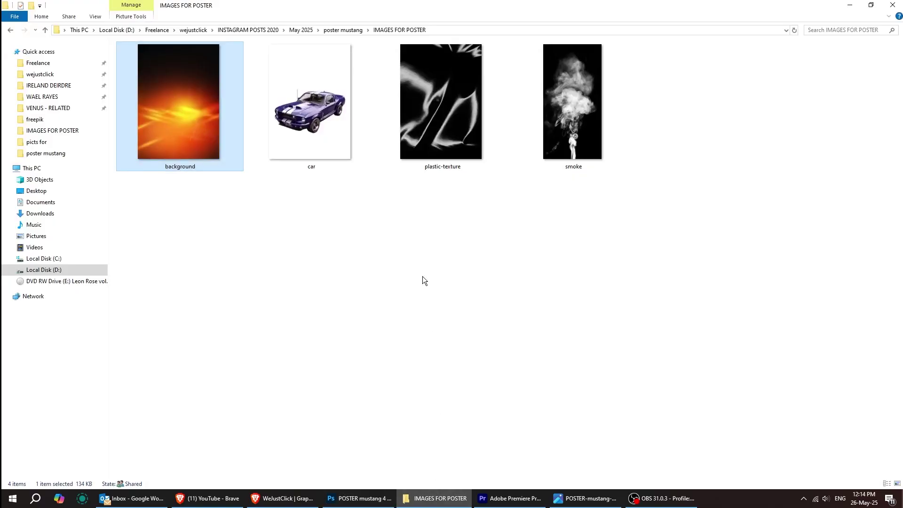
{"action": "left_click_drag", "start_coordinate": [312, 137], "coordinate": [331, 170]}
{"action": "left_click_drag", "start_coordinate": [356, 250], "coordinate": [424, 329]}
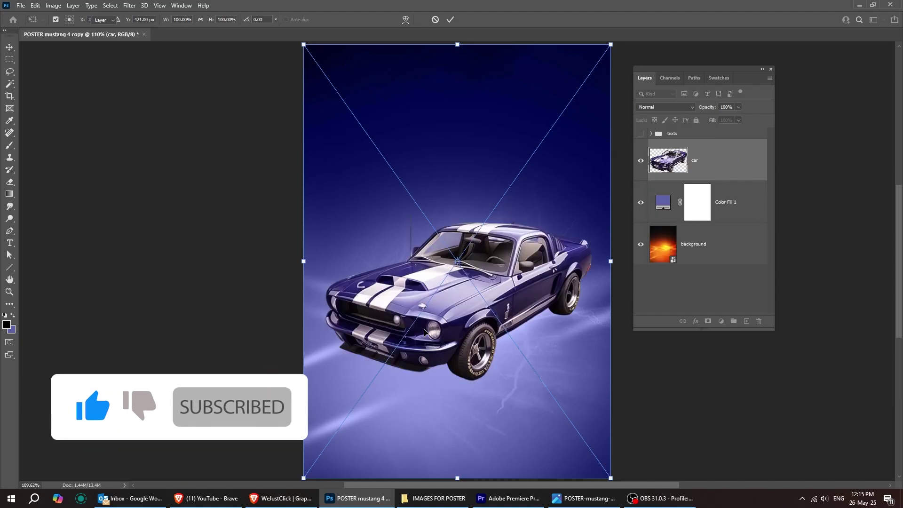
{"action": "key", "text": "Return"}
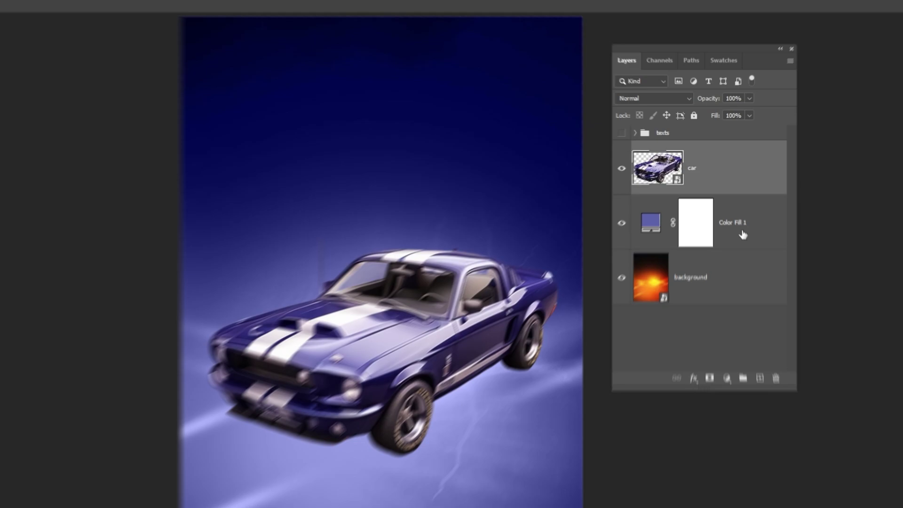
- Add a new layer above the colour fill and set up a black Soft Round brush with lowered flow
{"action": "left_click", "coordinate": [734, 207]}
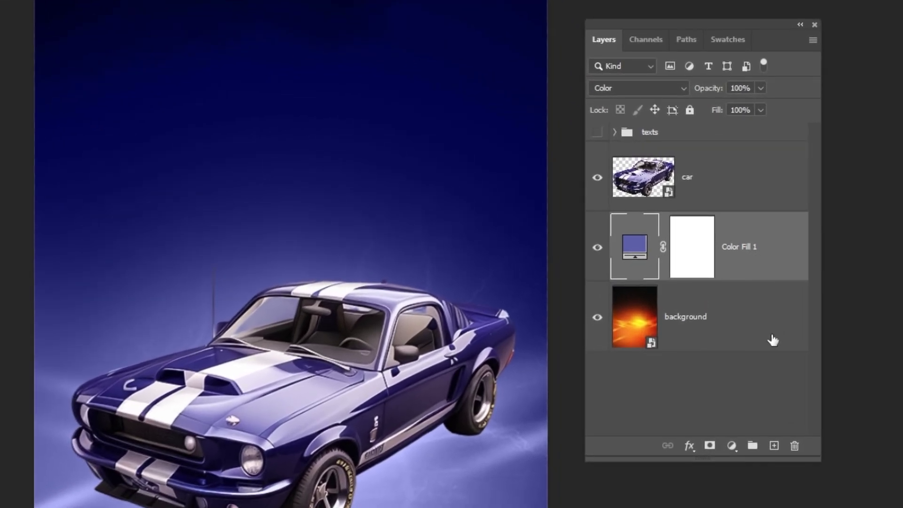
{"action": "key", "text": "ctrl+shift+alt+n"}
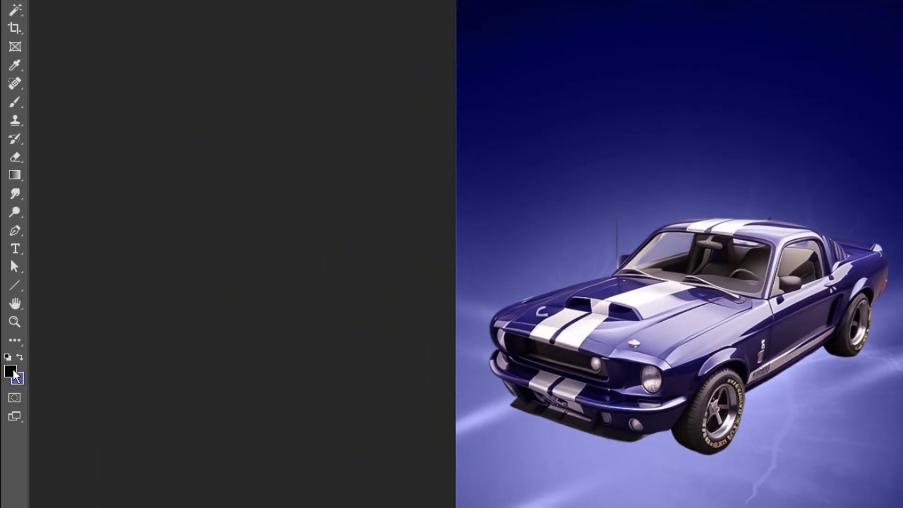
{"action": "left_click", "coordinate": [13, 373]}
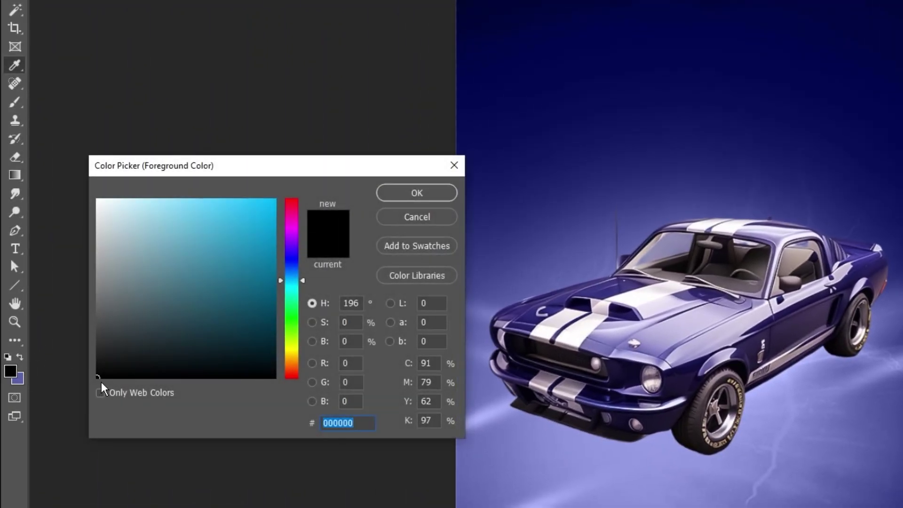
{"action": "left_click", "coordinate": [409, 195]}
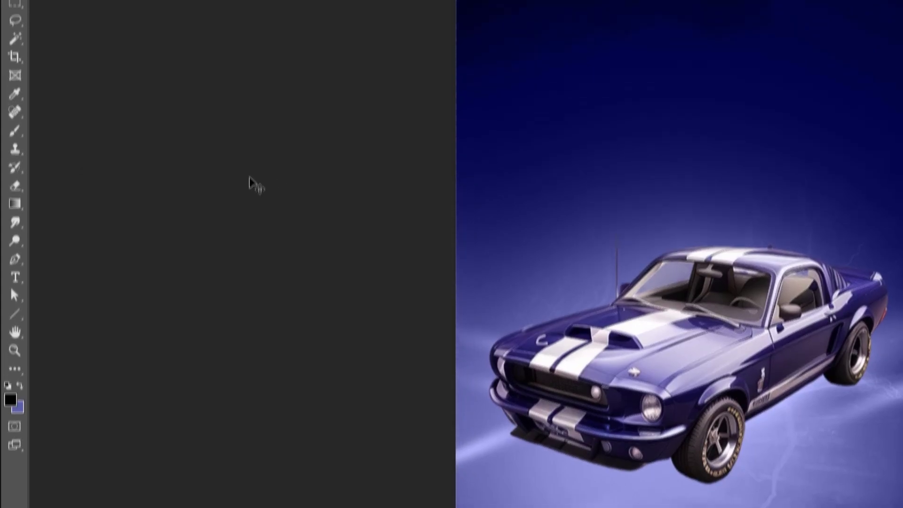
{"action": "key", "text": "b"}
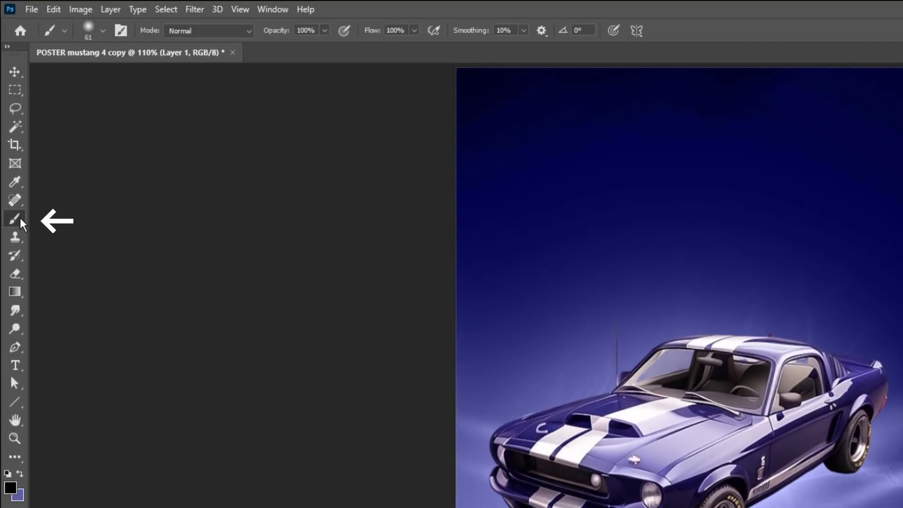
{"action": "left_click", "coordinate": [103, 31]}
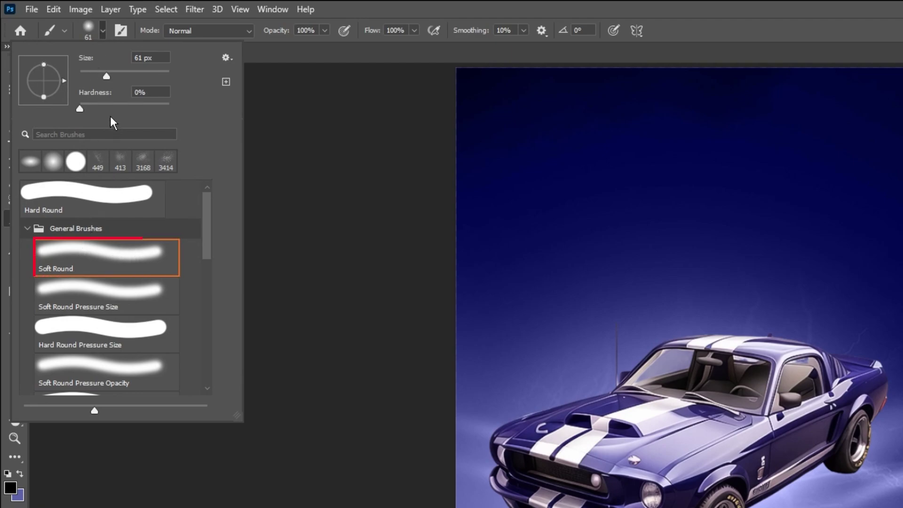
{"action": "left_click", "coordinate": [100, 31]}
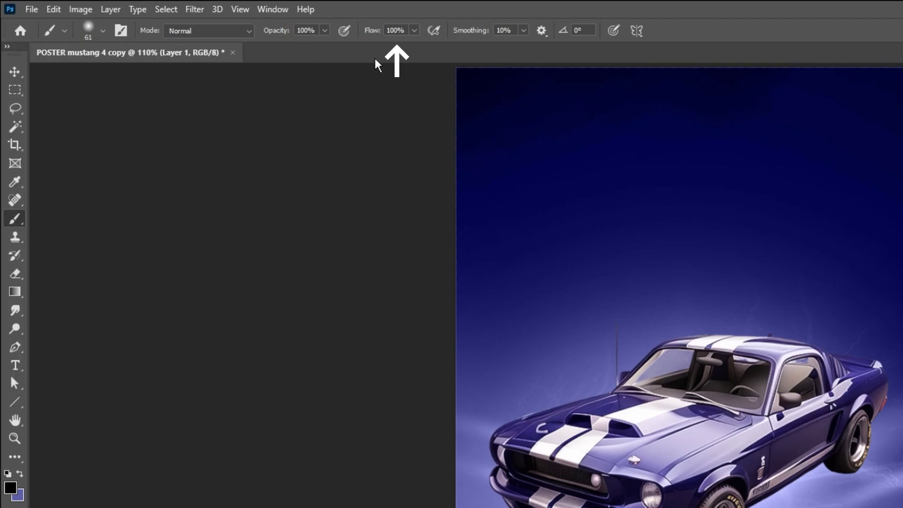
{"action": "left_click", "coordinate": [414, 31]}
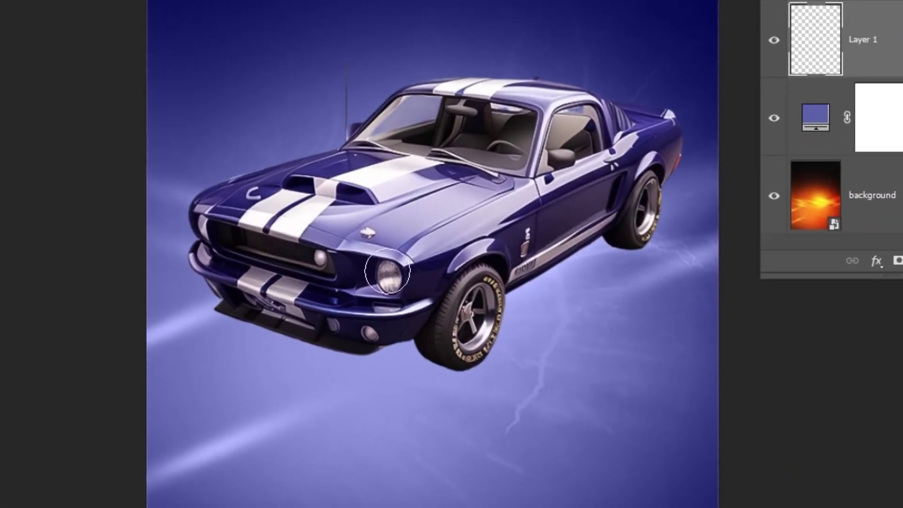
- Paint a soft shadow under the car and set the shadow layer's fill to 97%
{"action": "mouse_move", "coordinate": [236, 313]}
{"action": "left_mouse_down"}
{"action": "mouse_move", "coordinate": [357, 343]}
{"action": "mouse_move", "coordinate": [401, 328]}
{"action": "mouse_move", "coordinate": [463, 360]}
{"action": "mouse_move", "coordinate": [606, 225]}
{"action": "mouse_move", "coordinate": [493, 303]}
{"action": "mouse_move", "coordinate": [606, 235]}
{"action": "mouse_move", "coordinate": [630, 240]}
{"action": "mouse_move", "coordinate": [644, 197]}
{"action": "mouse_move", "coordinate": [621, 232]}
{"action": "mouse_move", "coordinate": [636, 207]}
{"action": "mouse_move", "coordinate": [520, 283]}
{"action": "mouse_move", "coordinate": [358, 350]}
{"action": "mouse_move", "coordinate": [221, 299]}
{"action": "left_mouse_up"}
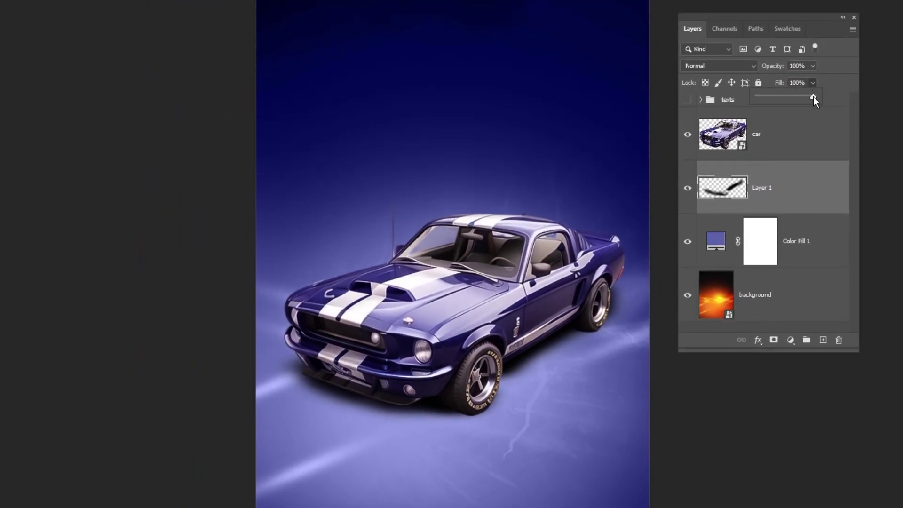
{"action": "left_click", "coordinate": [806, 208]}
{"action": "left_click", "coordinate": [685, 189]}
{"action": "left_click", "coordinate": [687, 188]}
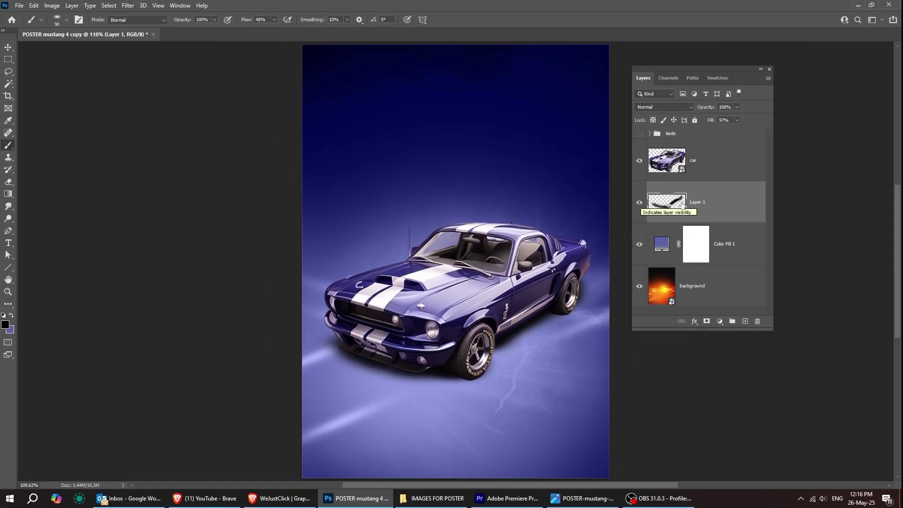
{"action": "left_click", "coordinate": [716, 173]}
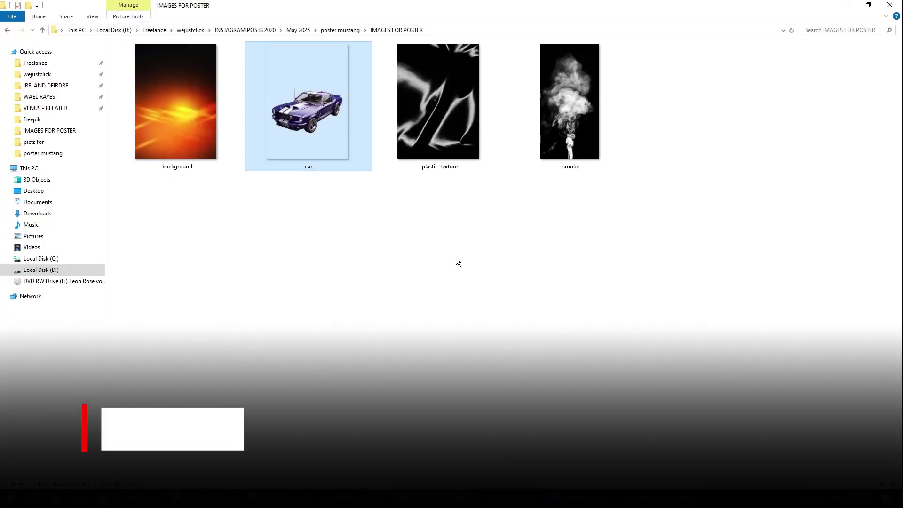
- Place the smoke image, rotate it clockwise, and move it right and down
{"action": "left_click_drag", "start_coordinate": [570, 170], "coordinate": [402, 359]}
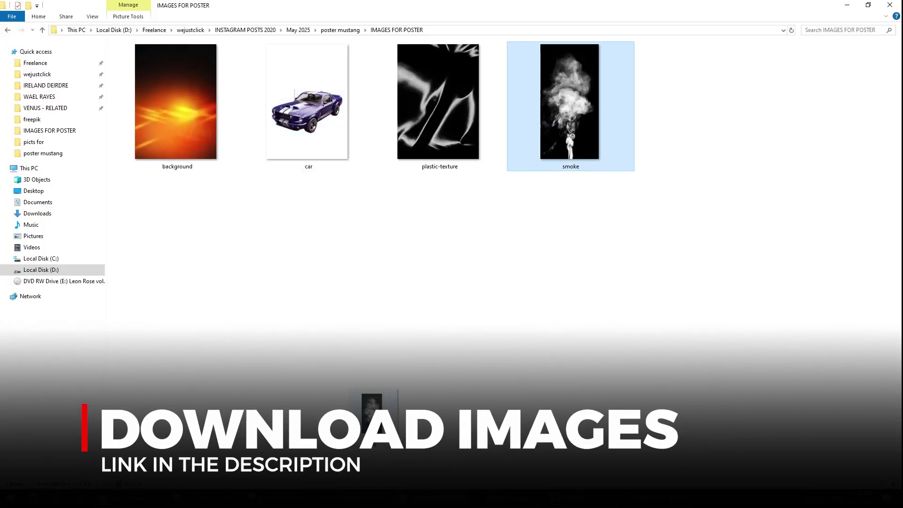
{"action": "left_click_drag", "start_coordinate": [376, 442], "coordinate": [466, 263]}
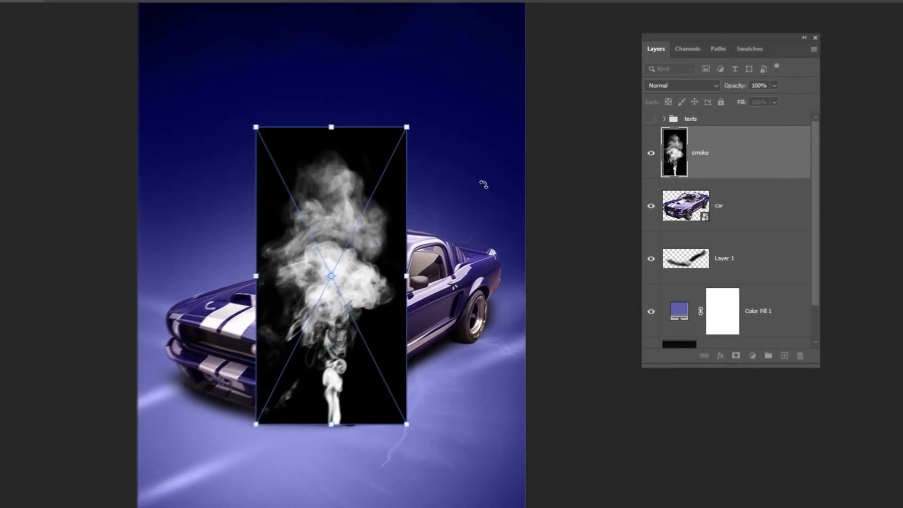
{"action": "left_click_drag", "start_coordinate": [531, 149], "coordinate": [581, 205]}
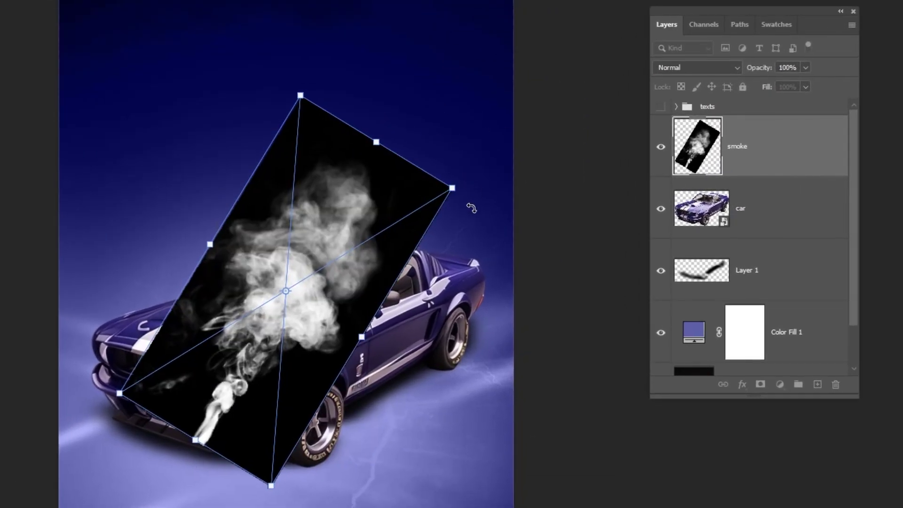
{"action": "left_click_drag", "start_coordinate": [470, 208], "coordinate": [503, 223]}
{"action": "key", "text": "Return"}
{"action": "left_click_drag", "start_coordinate": [346, 280], "coordinate": [484, 282]}
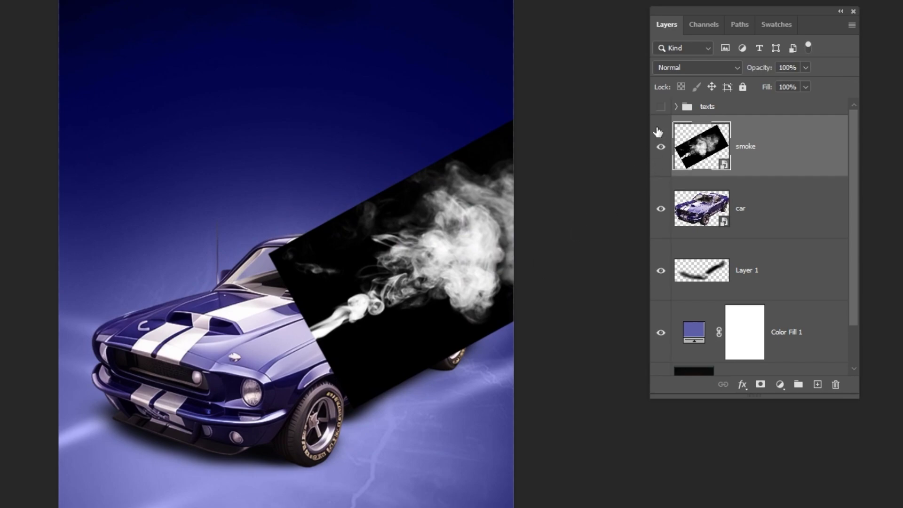
- Set the smoke to Screen mode, move it below Layer 1, reposition it behind the car, and set fill to 78%
{"action": "left_click", "coordinate": [695, 69]}
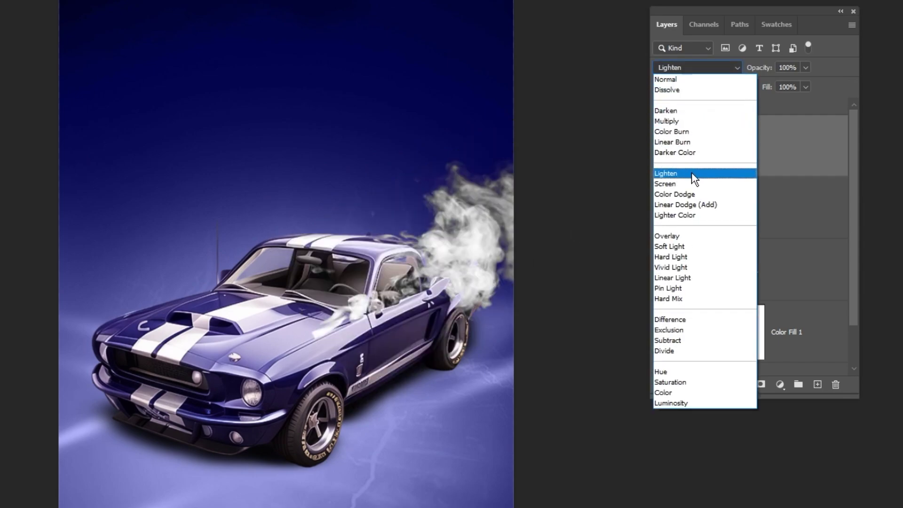
{"action": "left_click", "coordinate": [689, 183]}
{"action": "left_click_drag", "start_coordinate": [762, 171], "coordinate": [746, 296]}
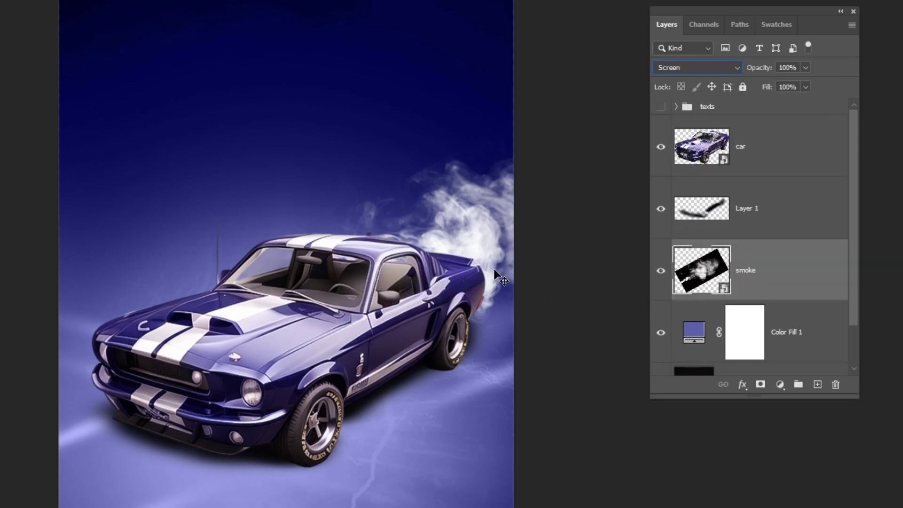
{"action": "left_click_drag", "start_coordinate": [495, 265], "coordinate": [431, 254]}
{"action": "mouse_move", "coordinate": [448, 263]}
{"action": "left_mouse_down"}
{"action": "mouse_move", "coordinate": [428, 266]}
{"action": "mouse_move", "coordinate": [445, 277]}
{"action": "left_mouse_up"}
{"action": "left_click_drag", "start_coordinate": [806, 87], "coordinate": [793, 106]}
{"action": "left_click_drag", "start_coordinate": [479, 255], "coordinate": [348, 287]}
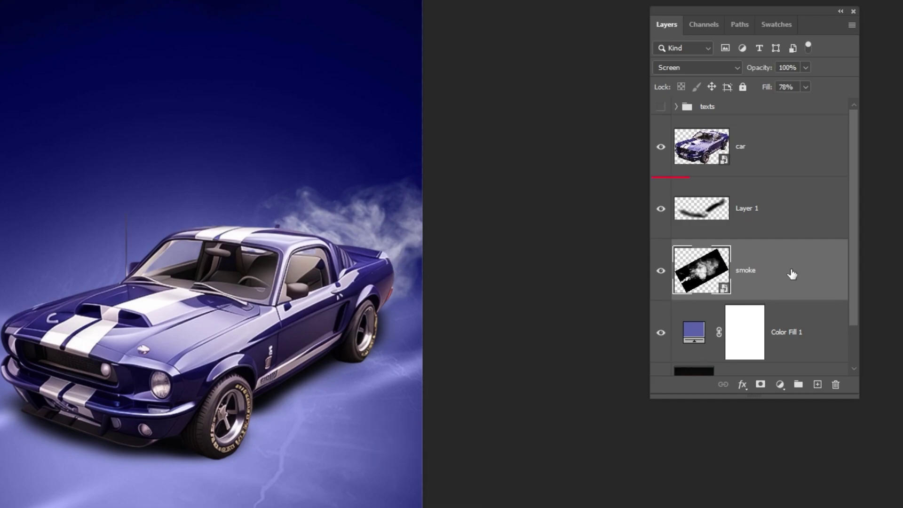
- Duplicate the car layer and move the car copy below the original
{"action": "left_click", "coordinate": [771, 153]}
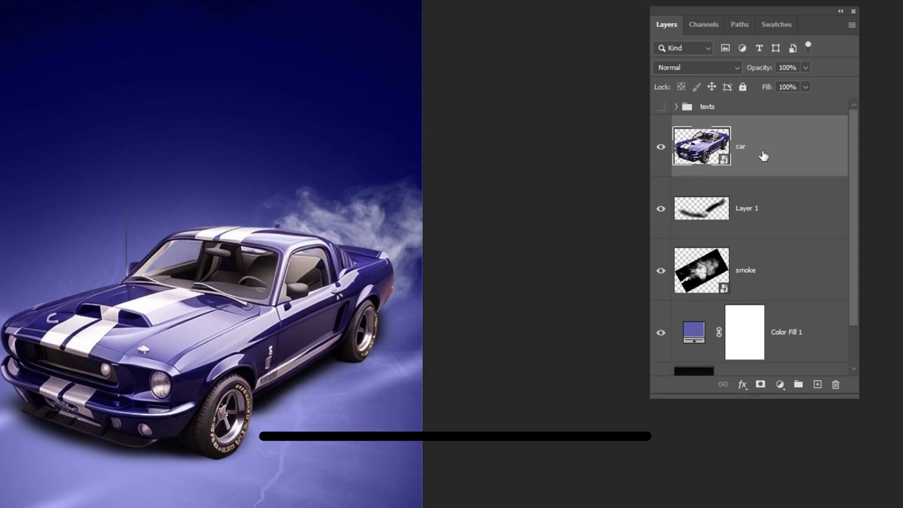
{"action": "key", "text": "ctrl+j"}
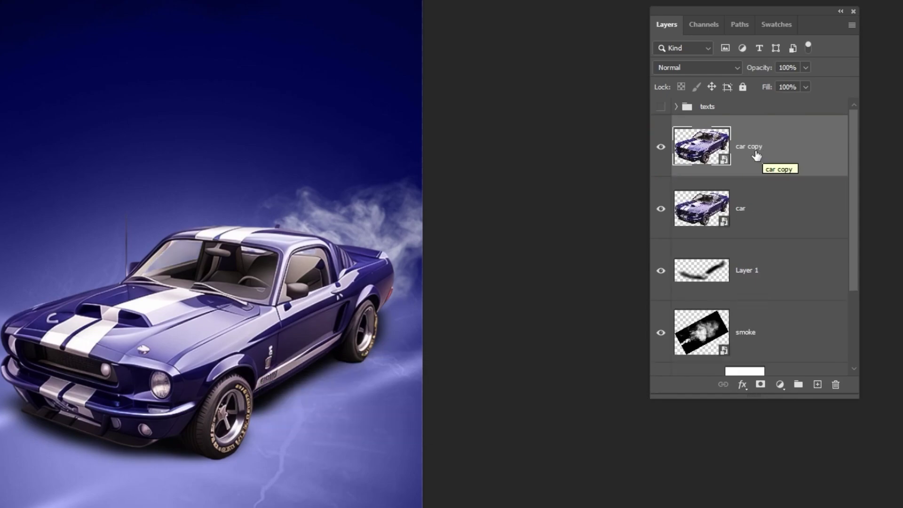
{"action": "left_click_drag", "start_coordinate": [760, 158], "coordinate": [754, 226]}
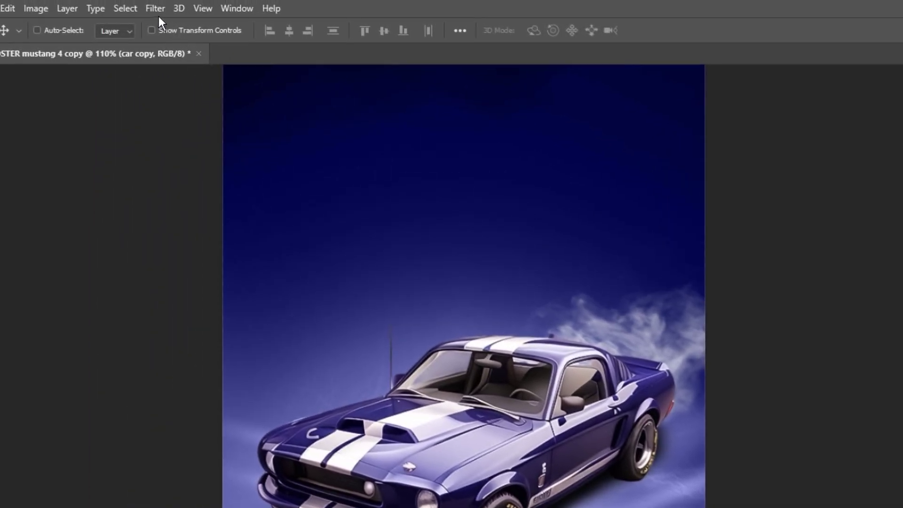
- Apply a non-centered Path Blur to the car copy streaking toward the rear at about 105% speed
{"action": "left_click", "coordinate": [155, 9]}
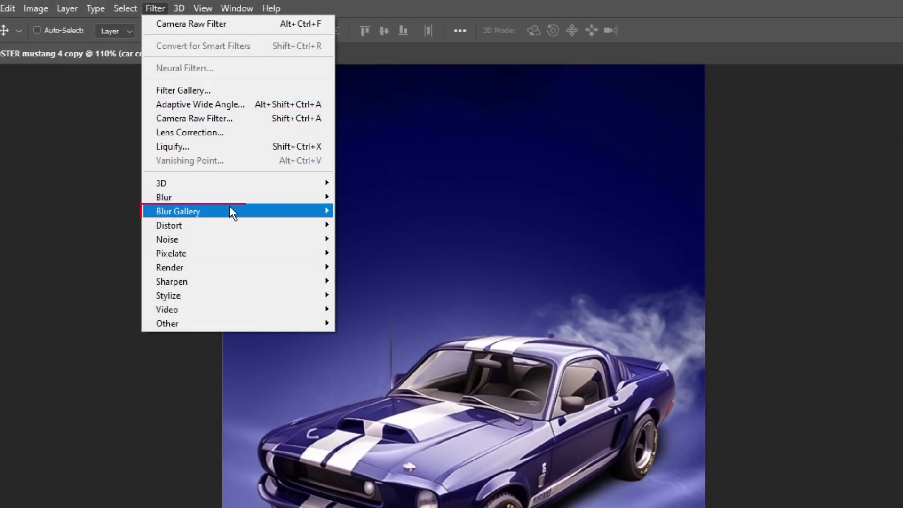
{"action": "mouse_move", "coordinate": [230, 214]}
{"action": "left_click", "coordinate": [391, 252]}
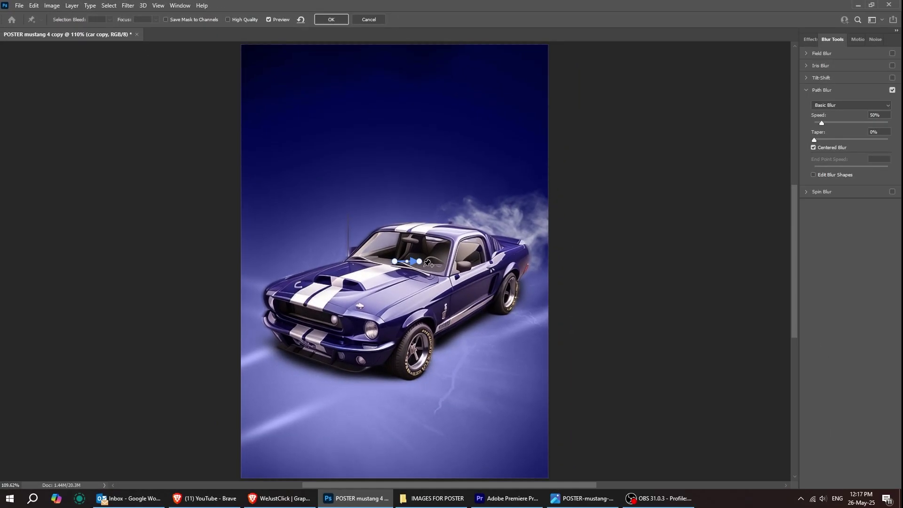
{"action": "left_click_drag", "start_coordinate": [419, 261], "coordinate": [446, 243]}
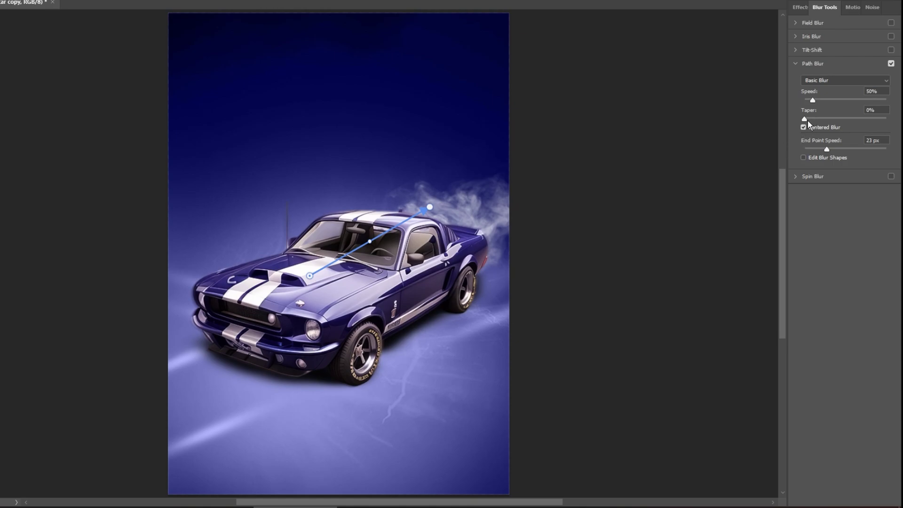
{"action": "left_click", "coordinate": [803, 126]}
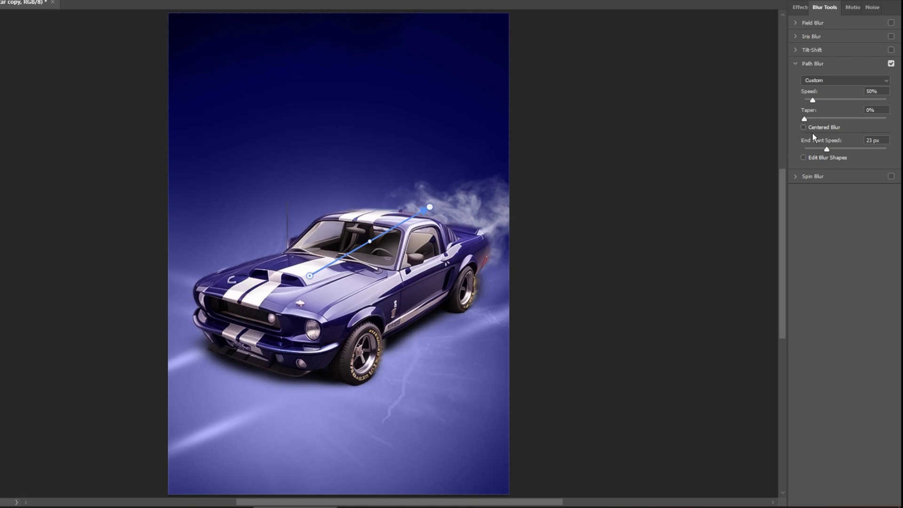
{"action": "left_click_drag", "start_coordinate": [831, 147], "coordinate": [838, 148]}
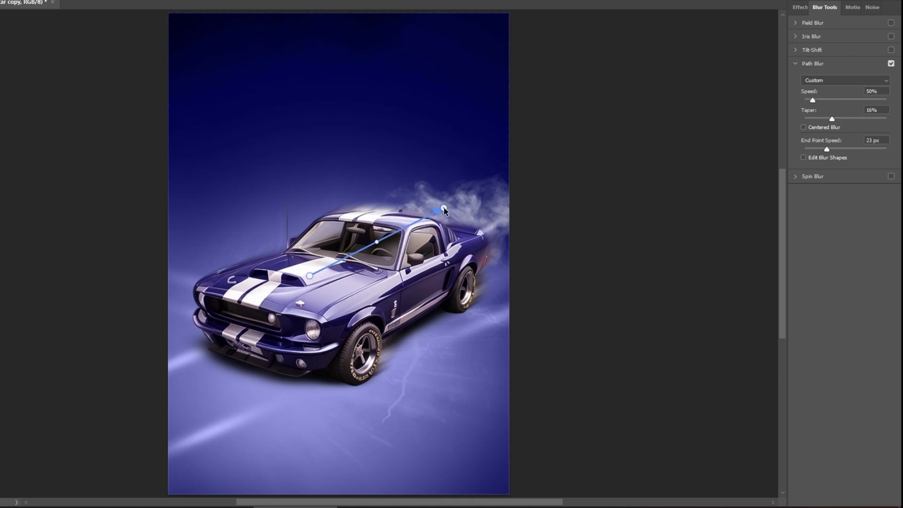
{"action": "left_click_drag", "start_coordinate": [831, 100], "coordinate": [822, 102]}
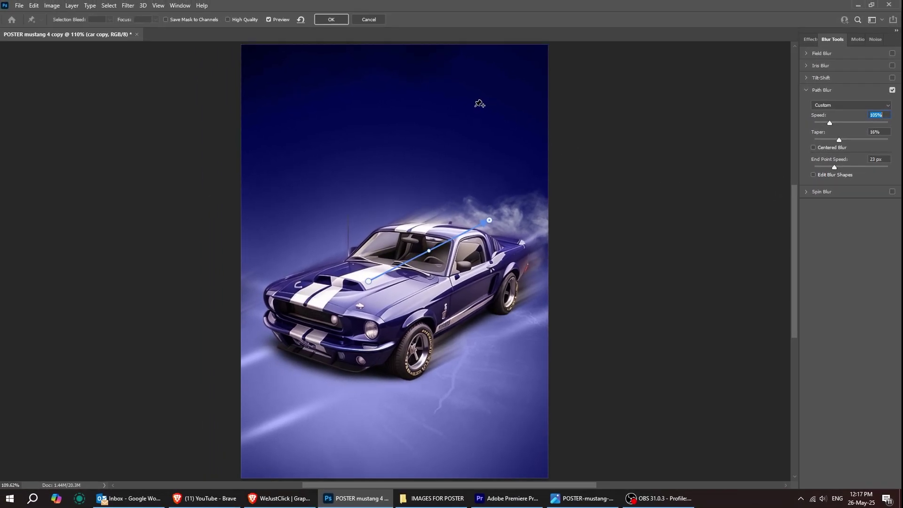
{"action": "left_click", "coordinate": [340, 21]}
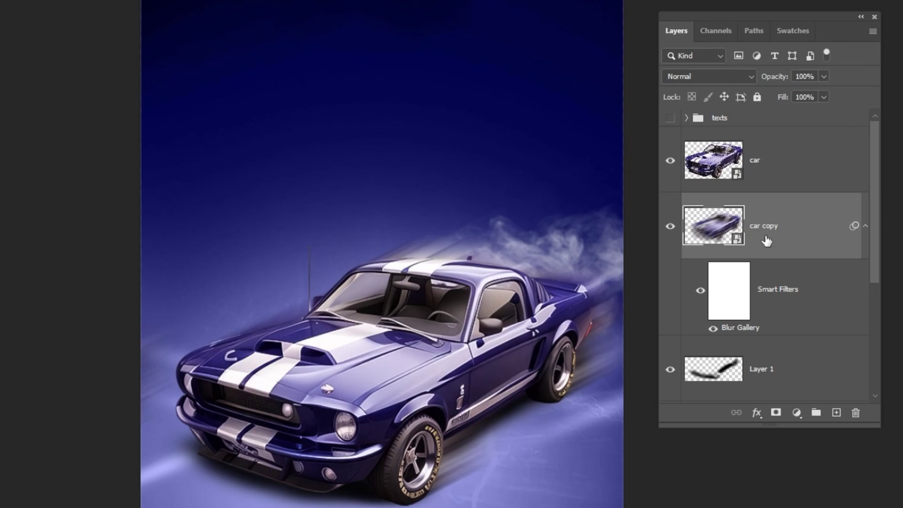
- Add a layer mask to car copy and paint it black over the car body
{"action": "left_click", "coordinate": [776, 412]}
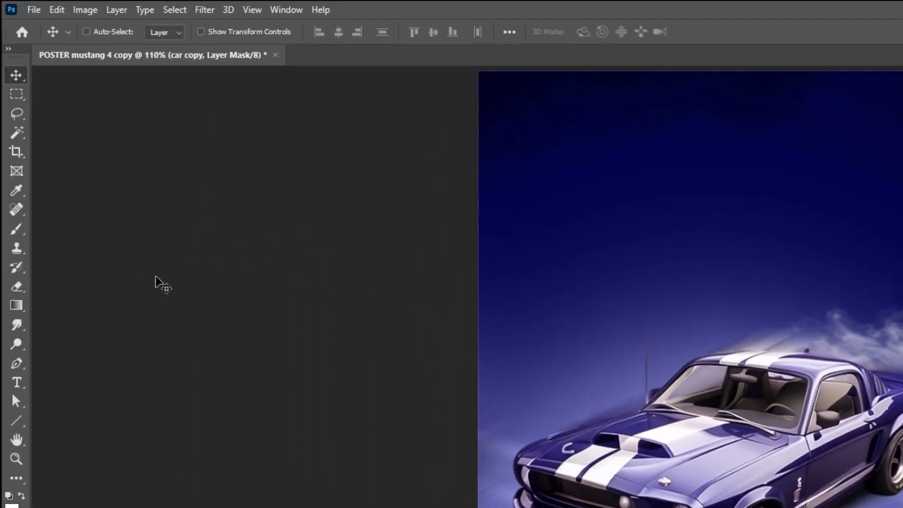
{"action": "left_click", "coordinate": [16, 227]}
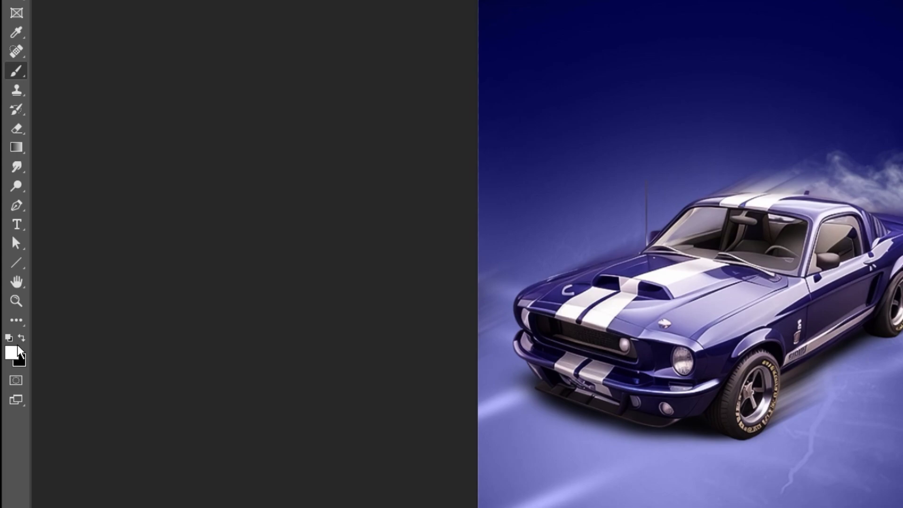
{"action": "left_click", "coordinate": [22, 486]}
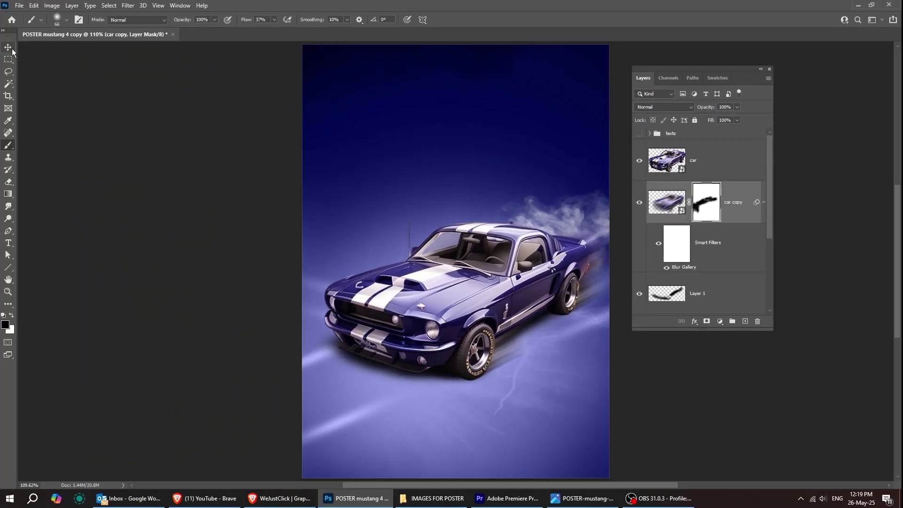
{"action": "left_click", "coordinate": [10, 48]}
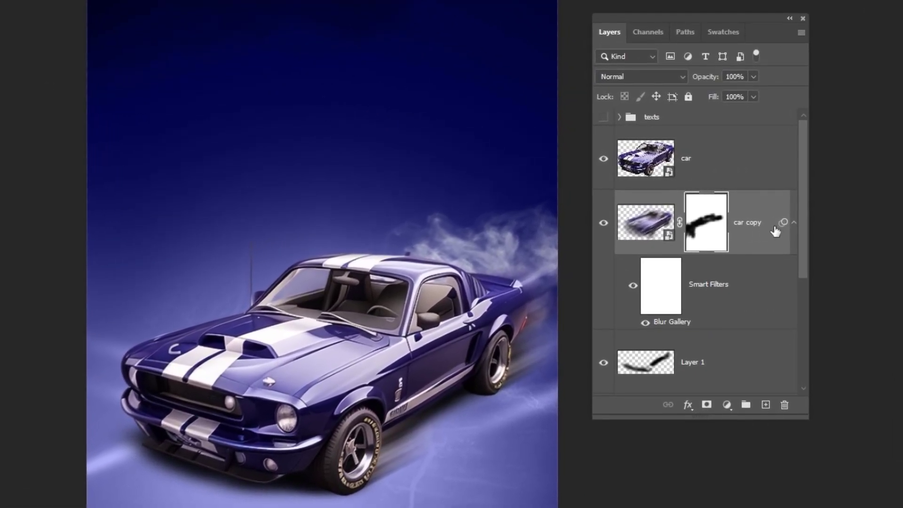
- Expand the texts and title groups and make the horse logo and Mustang title visible
{"action": "left_click", "coordinate": [794, 223]}
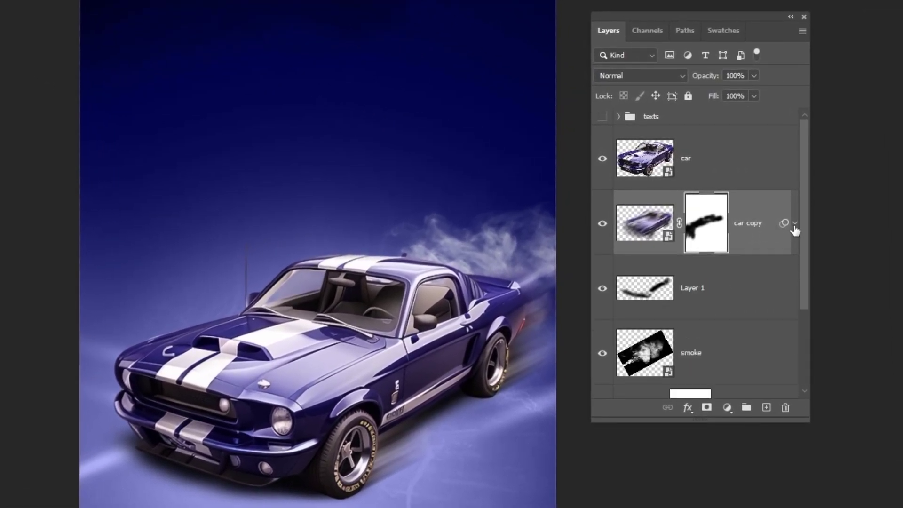
{"action": "left_click", "coordinate": [653, 123]}
{"action": "left_click", "coordinate": [619, 117]}
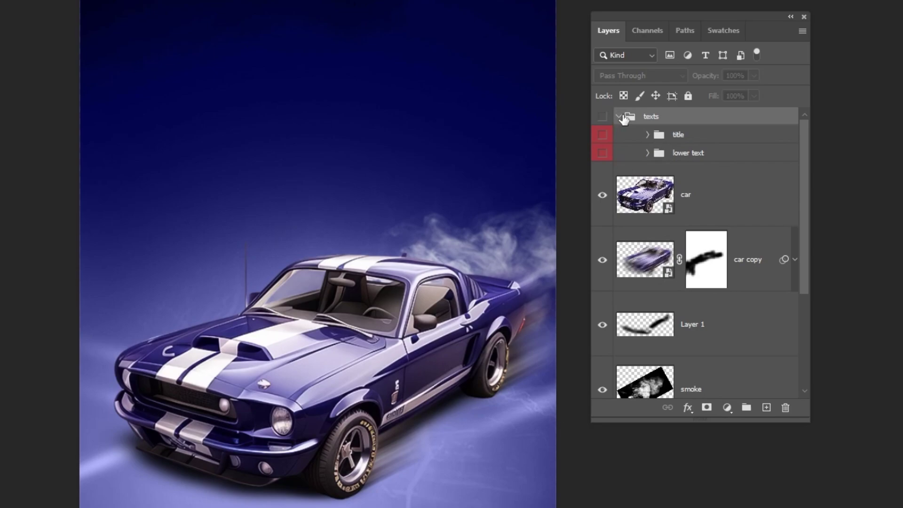
{"action": "left_click_drag", "start_coordinate": [721, 31], "coordinate": [769, 14]}
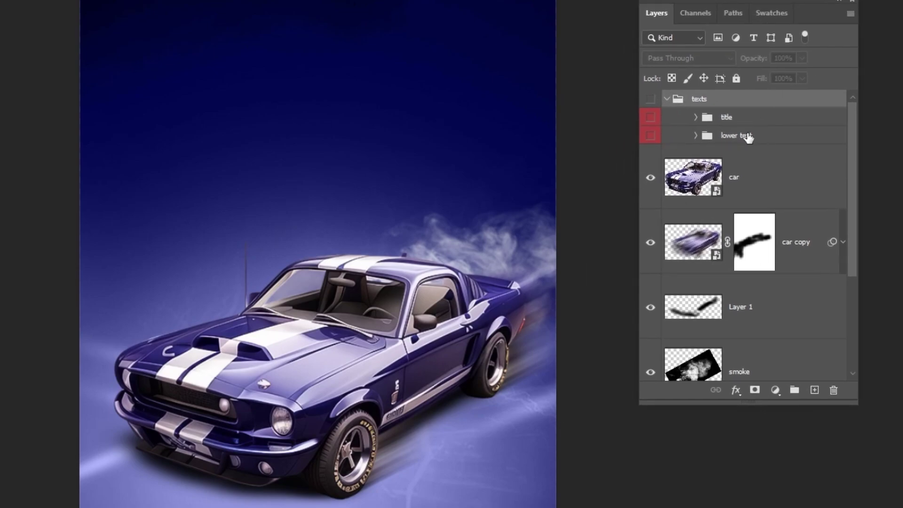
{"action": "left_click", "coordinate": [748, 136]}
{"action": "left_click", "coordinate": [723, 122]}
{"action": "left_click", "coordinate": [696, 117]}
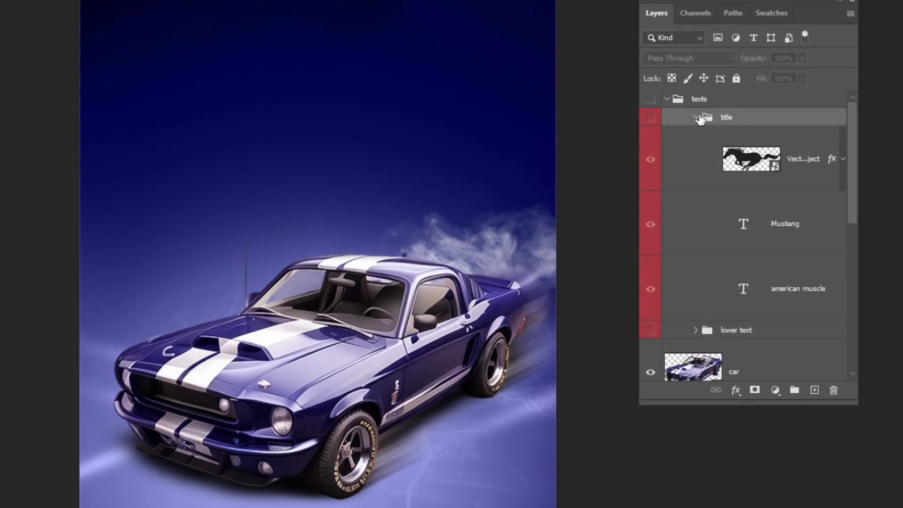
{"action": "left_click", "coordinate": [811, 170]}
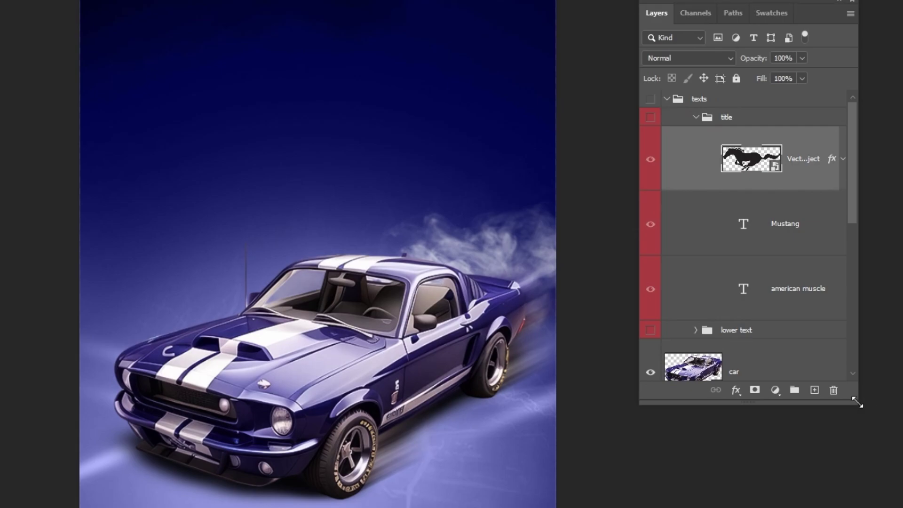
{"action": "left_click_drag", "start_coordinate": [857, 402], "coordinate": [883, 448]}
{"action": "left_click", "coordinate": [651, 161]}
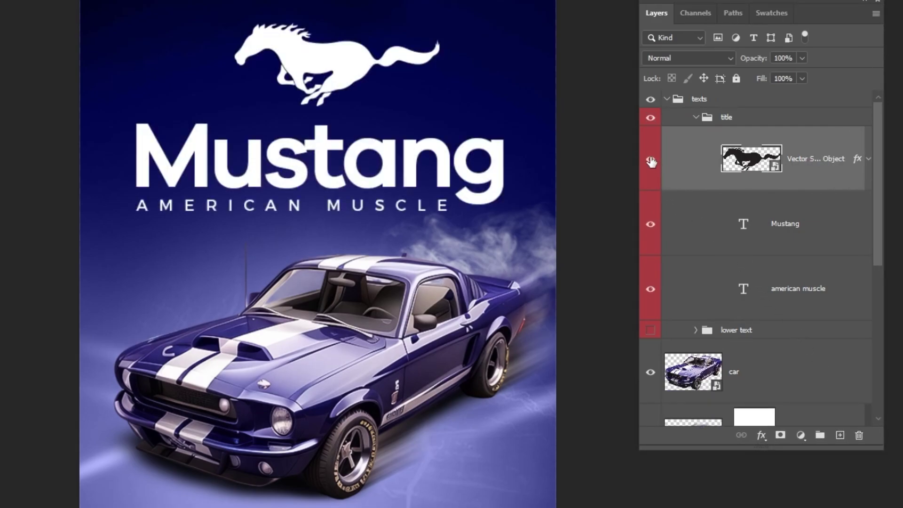
{"action": "left_click", "coordinate": [716, 218]}
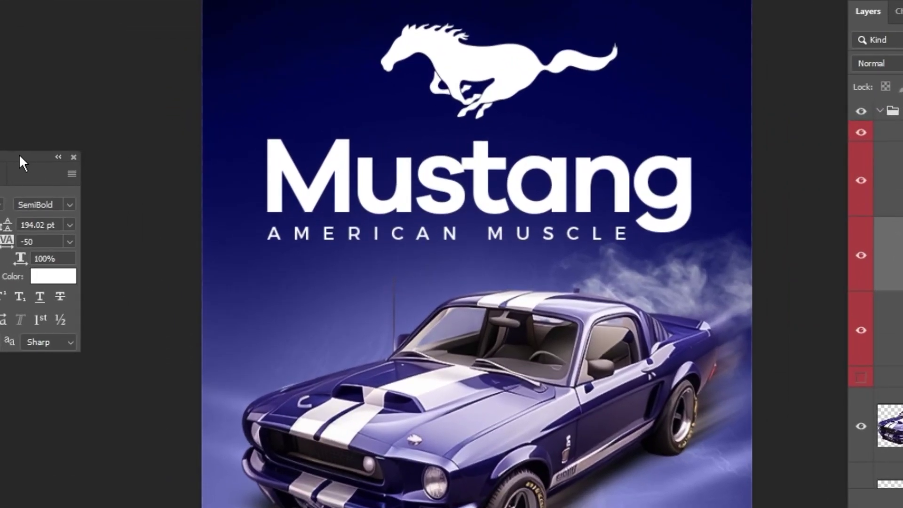
- Enter a 118 pt font size, then set the AMERICAN MUSCLE subtitle to 19 pt
{"action": "left_click_drag", "start_coordinate": [203, 150], "coordinate": [282, 140]}
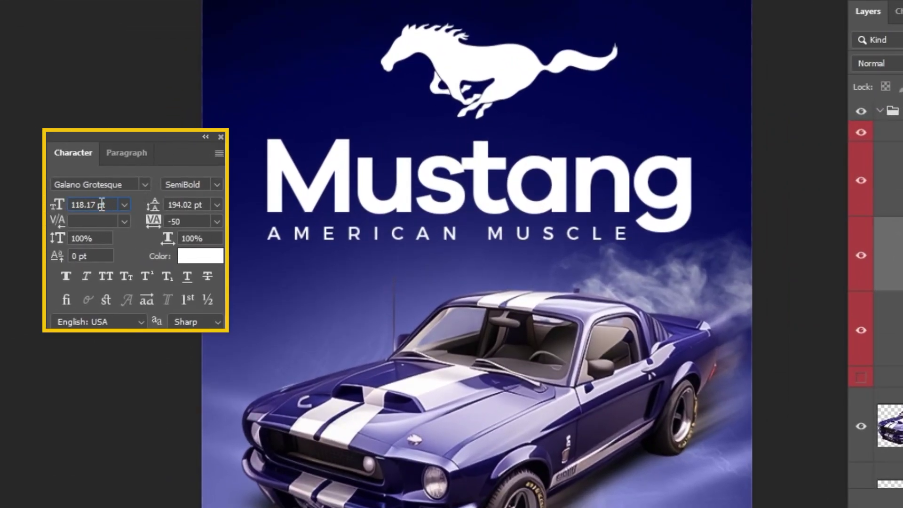
{"action": "type", "text": "118"}
{"action": "key", "text": "Return"}
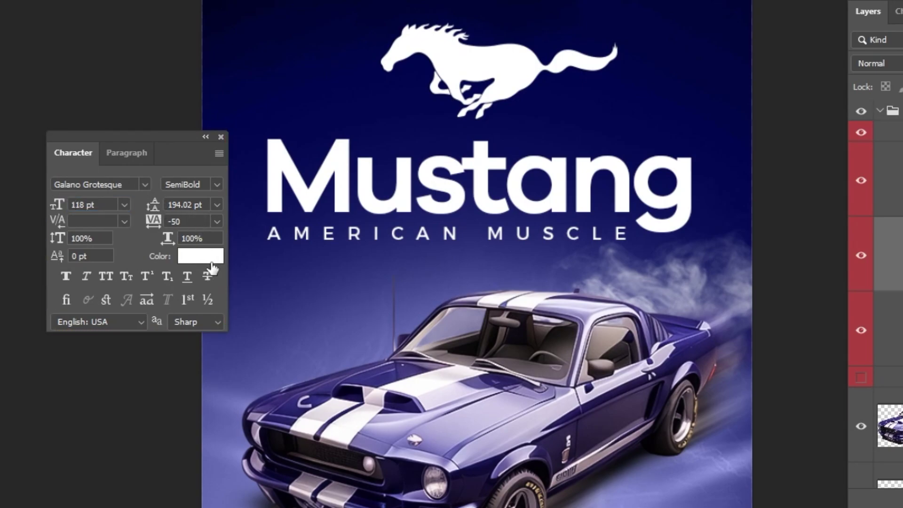
{"action": "left_click", "coordinate": [478, 245]}
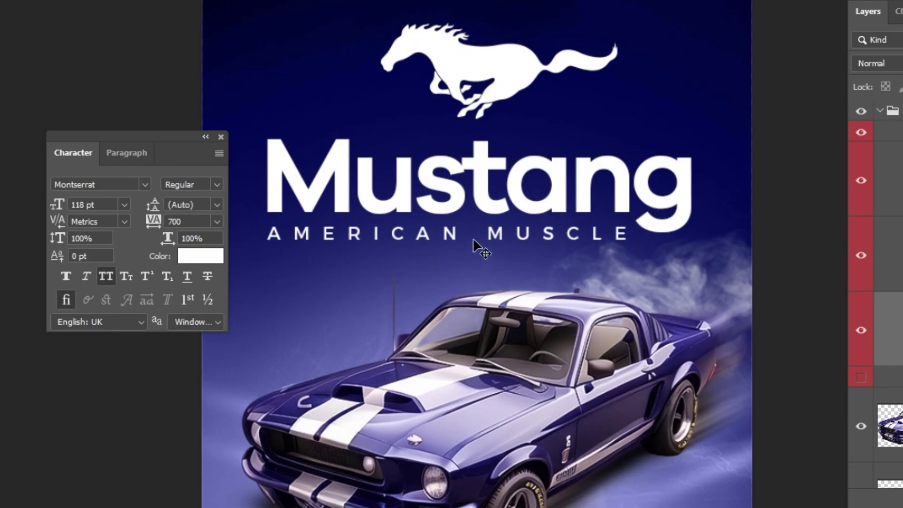
{"action": "double_click", "coordinate": [395, 234]}
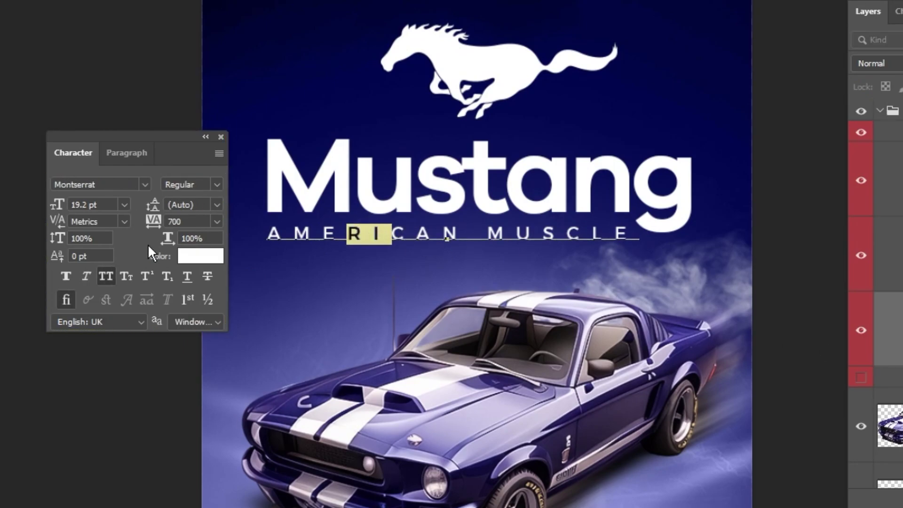
{"action": "left_click", "coordinate": [91, 205]}
{"action": "type", "text": "19"}
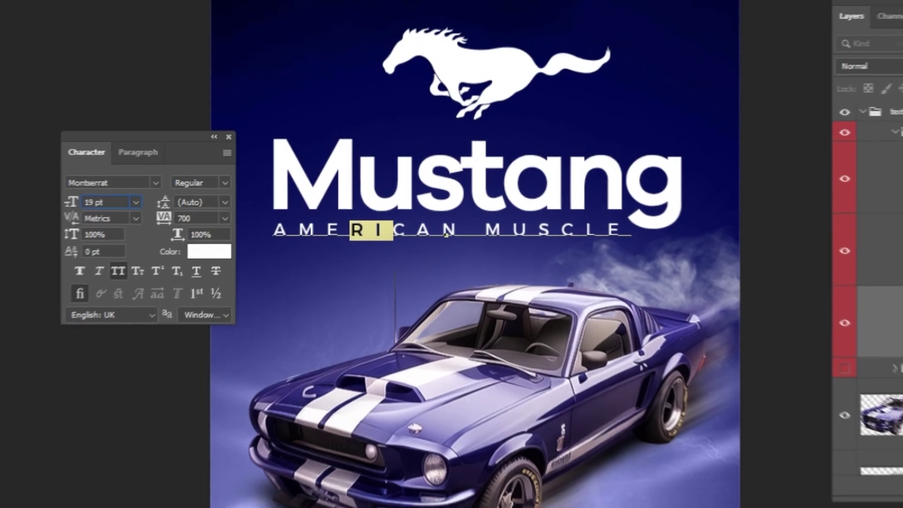
{"action": "key", "text": "Escape"}
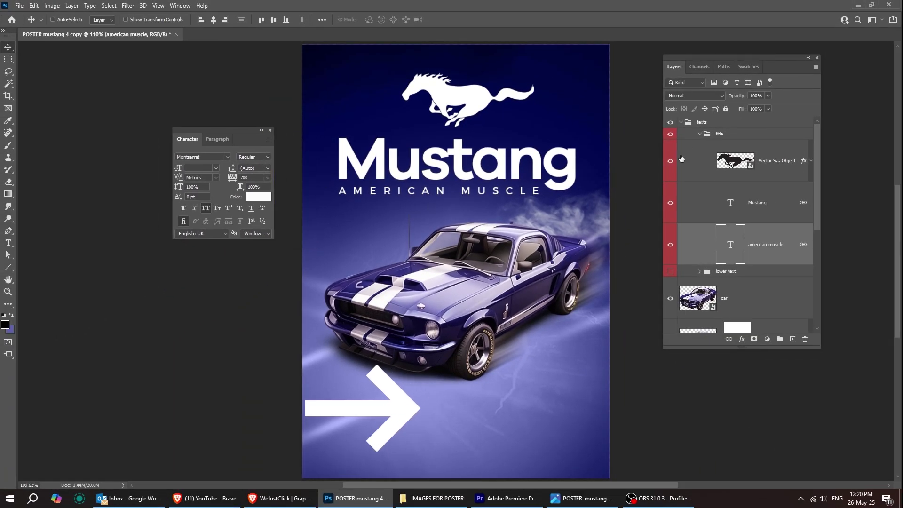
- Show the lower text group and open the white GT500 text in Kenyan Coffee 50 pt
{"action": "left_click", "coordinate": [700, 134]}
{"action": "left_click", "coordinate": [699, 145]}
{"action": "left_click", "coordinate": [670, 146]}
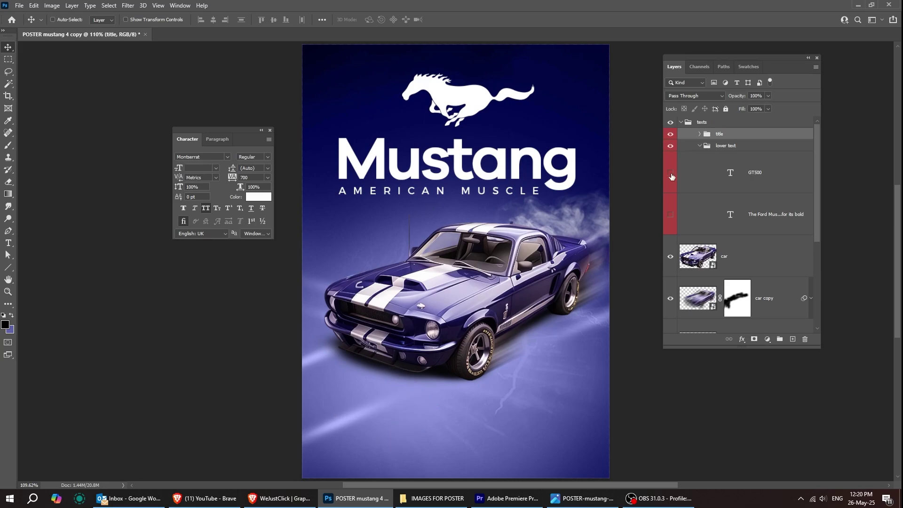
{"action": "left_click", "coordinate": [743, 174]}
{"action": "double_click", "coordinate": [730, 172]}
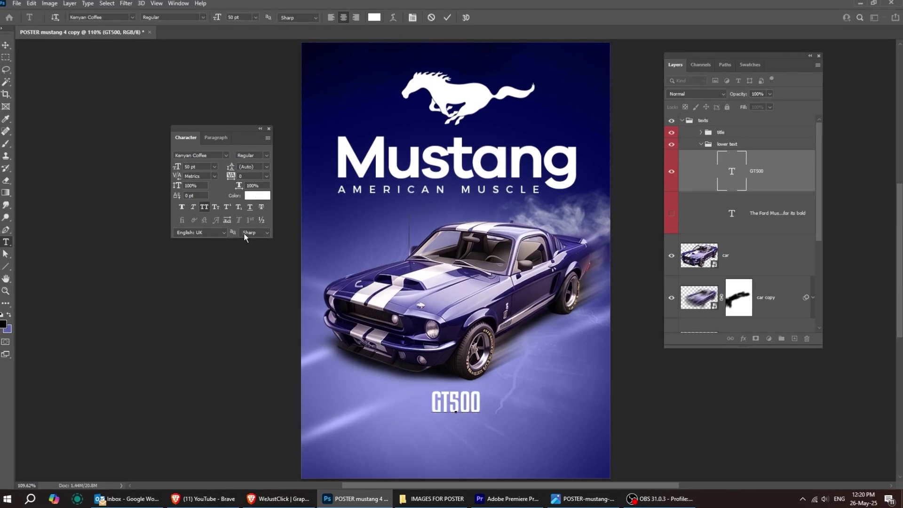
{"action": "left_click_drag", "start_coordinate": [238, 129], "coordinate": [301, 301]}
{"action": "key", "text": "ctrl+plus"}
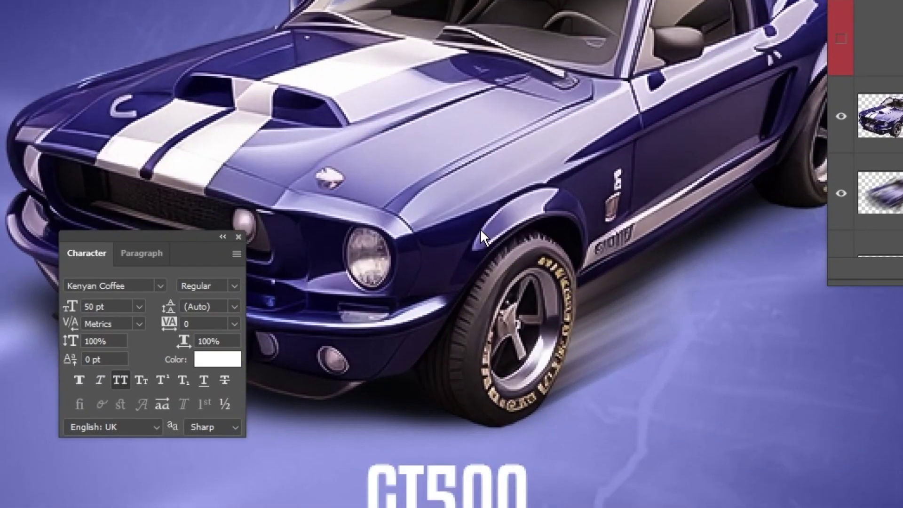
{"action": "scroll", "coordinate": [482, 238], "scroll_direction": "down", "scroll_amount": 5}
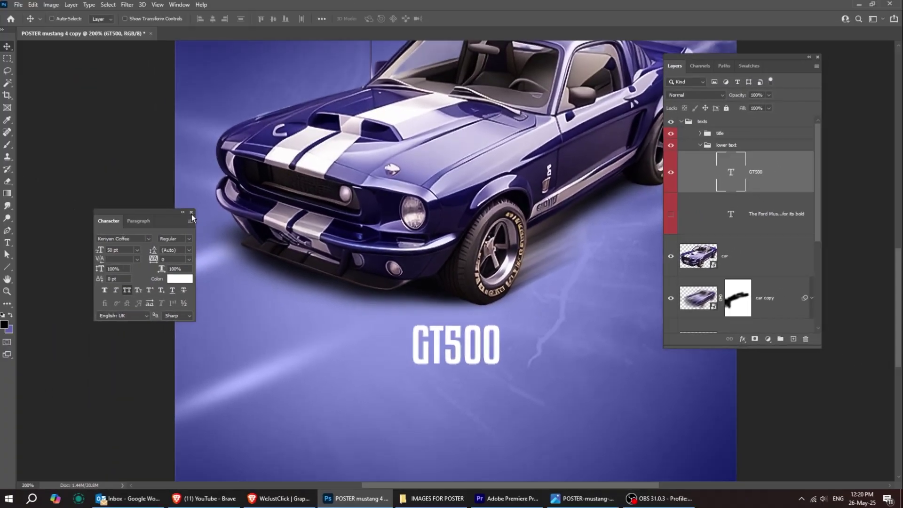
{"action": "left_click", "coordinate": [191, 212]}
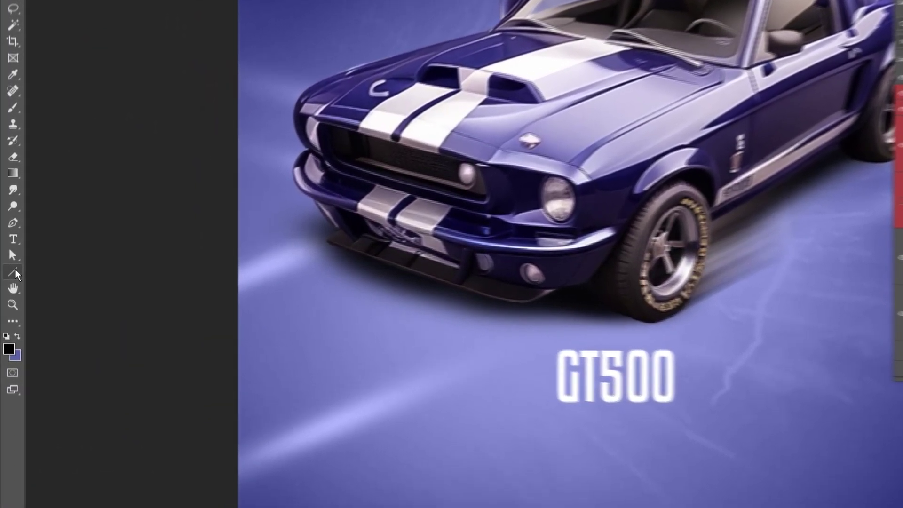
- Select the Line Tool with a white stroke colour
{"action": "right_click", "coordinate": [8, 268]}
{"action": "left_click", "coordinate": [73, 330]}
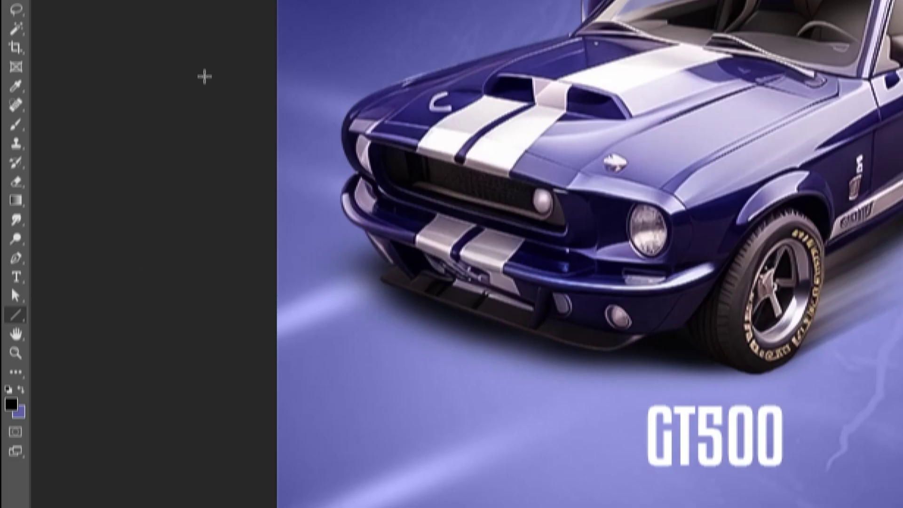
{"action": "left_click", "coordinate": [216, 18]}
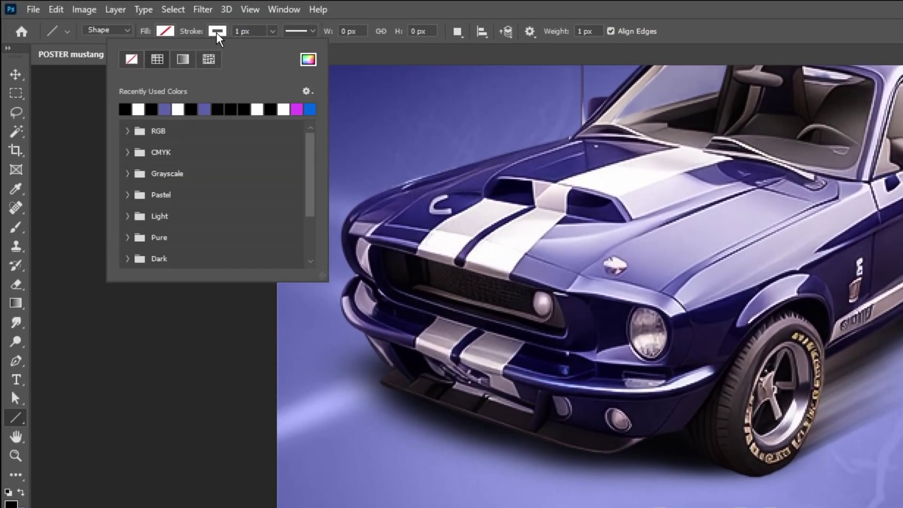
{"action": "left_click", "coordinate": [308, 60]}
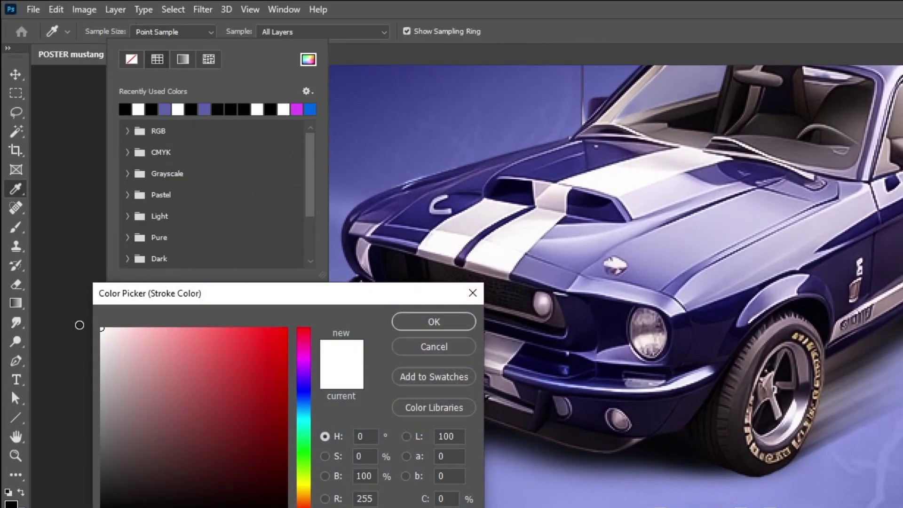
{"action": "left_click", "coordinate": [410, 321]}
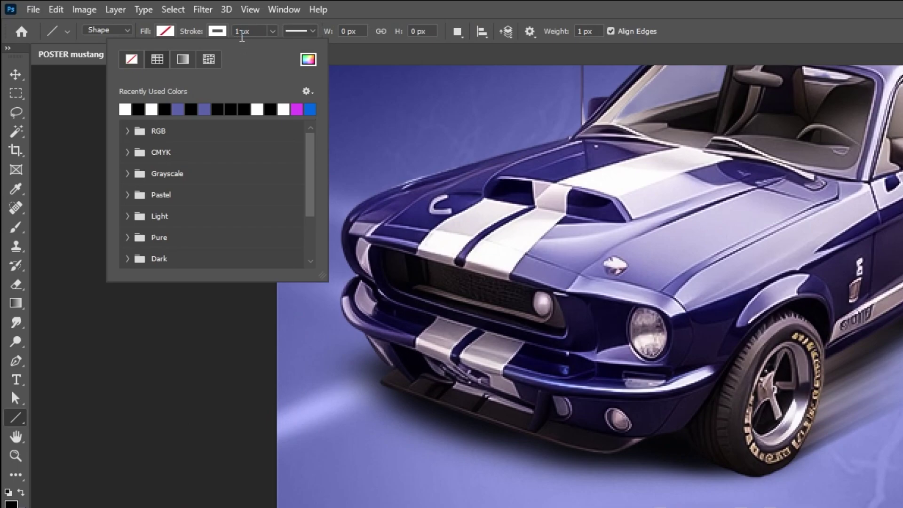
{"action": "left_click", "coordinate": [256, 31]}
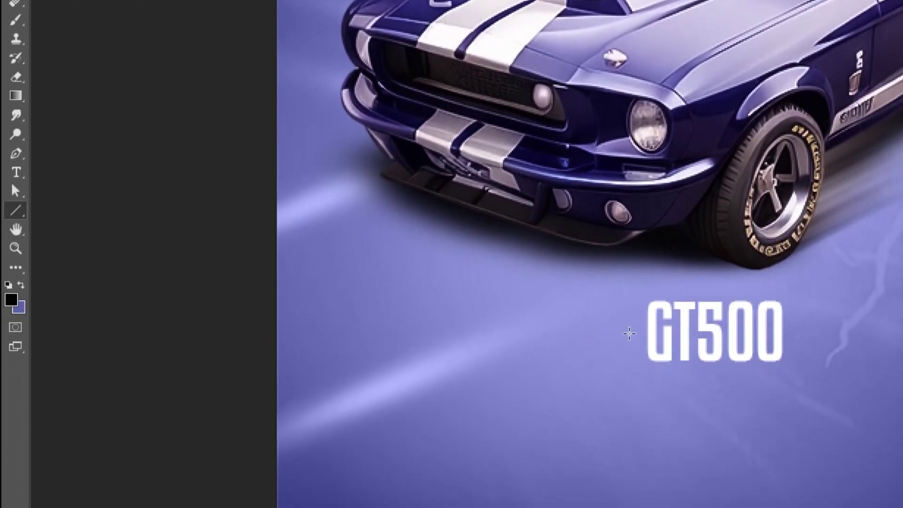
- Draw a horizontal Line 1 left of GT500 and lower its fill to 60%
{"action": "left_click_drag", "start_coordinate": [629, 333], "coordinate": [387, 331]}
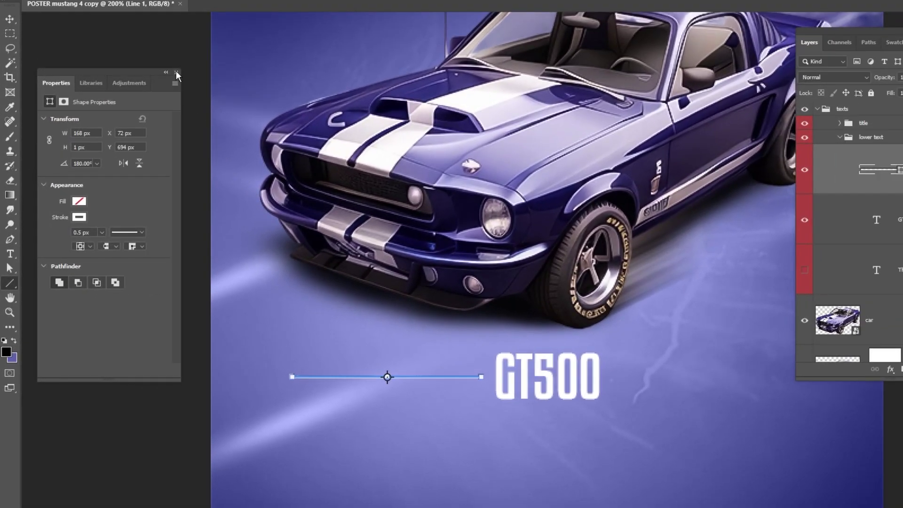
{"action": "left_click", "coordinate": [176, 73]}
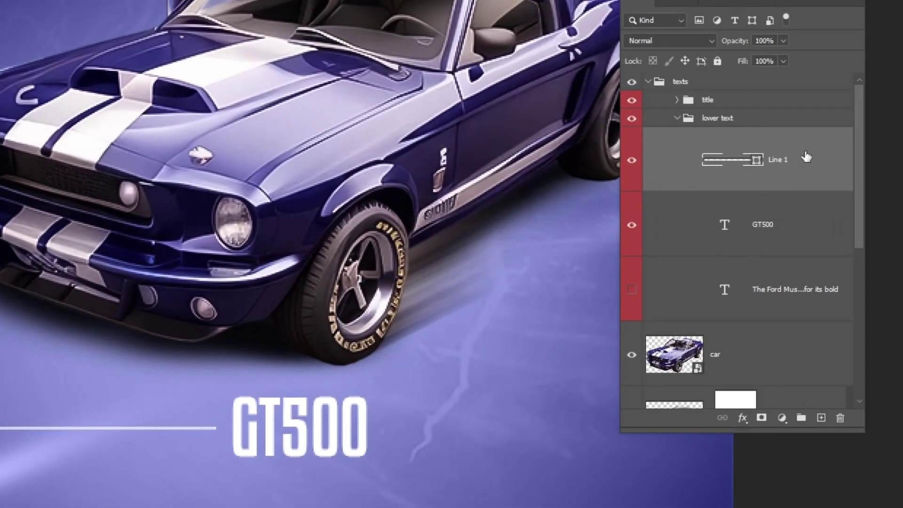
{"action": "left_click_drag", "start_coordinate": [784, 62], "coordinate": [757, 77]}
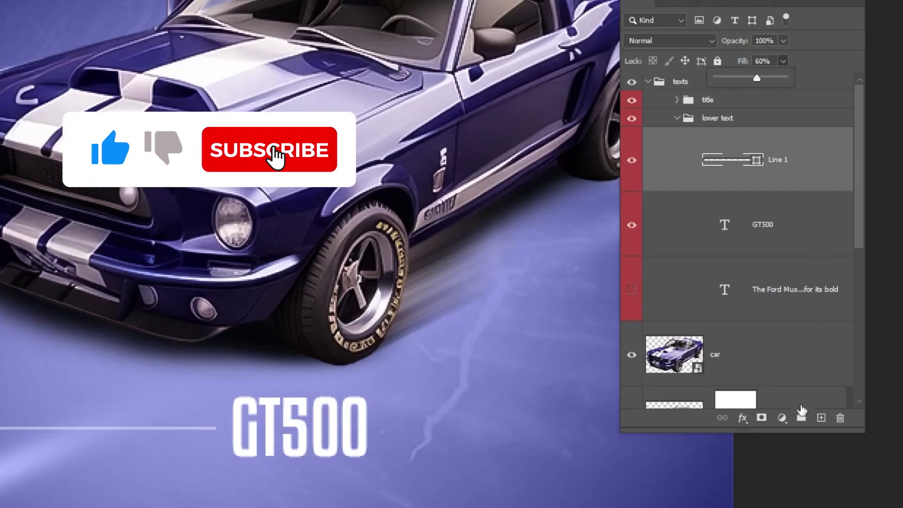
- Mask Line 1 with a gradient so it fades out toward its outer end
{"action": "left_click", "coordinate": [761, 418]}
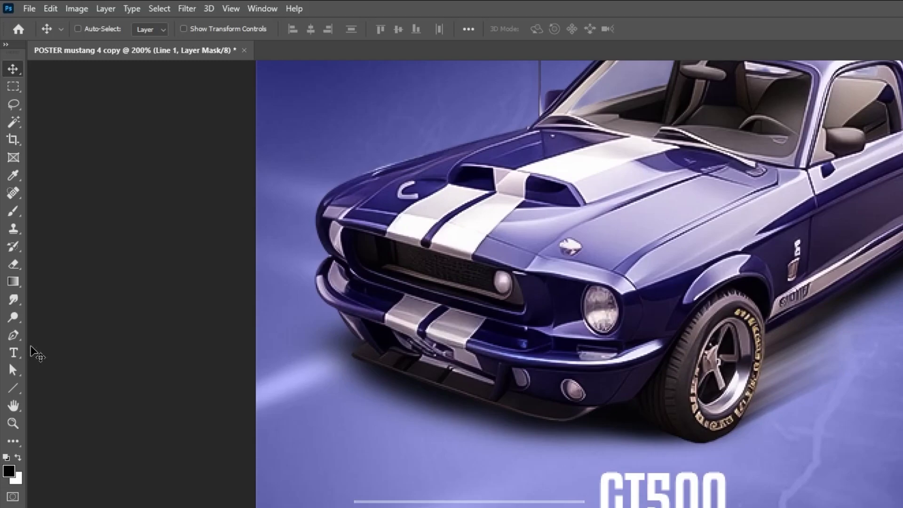
{"action": "left_click", "coordinate": [13, 282]}
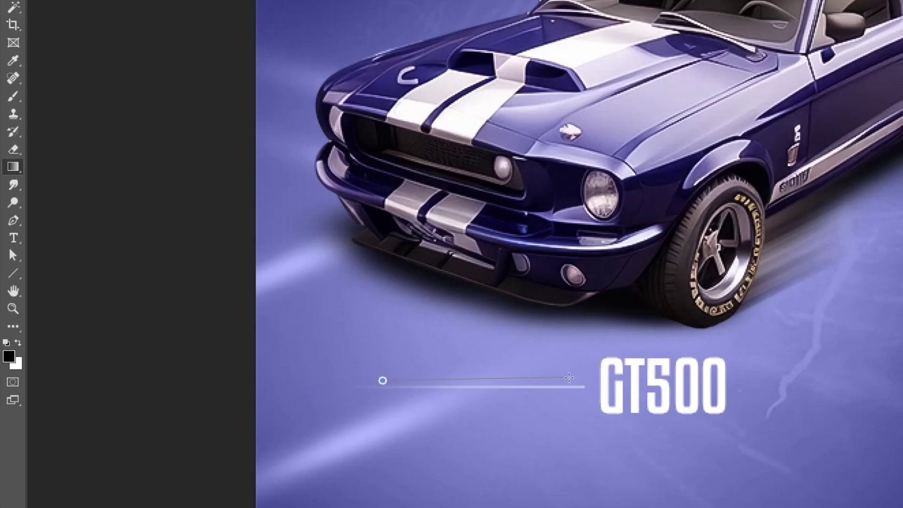
{"action": "key", "text": "v"}
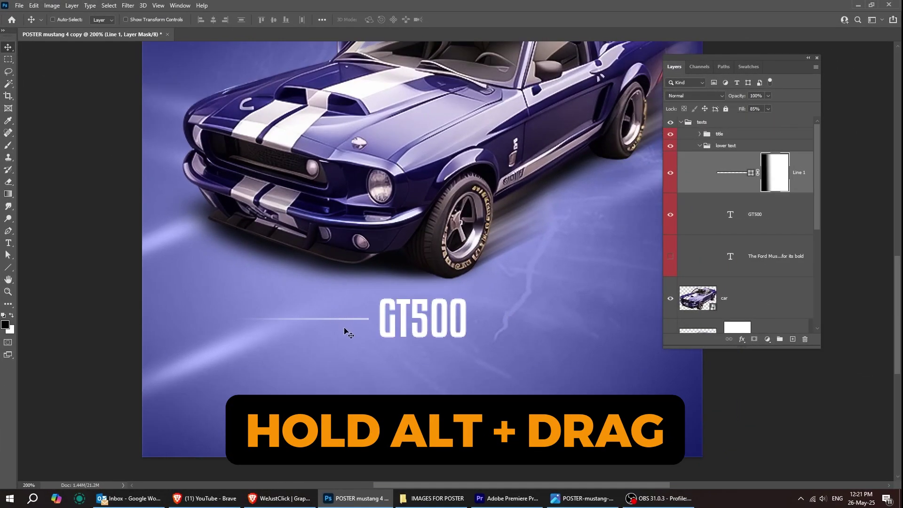
- Copy the faded line to GT500's right, flip it horizontally, and nudge it closer
{"action": "left_click_drag", "start_coordinate": [346, 332], "coordinate": [605, 343]}
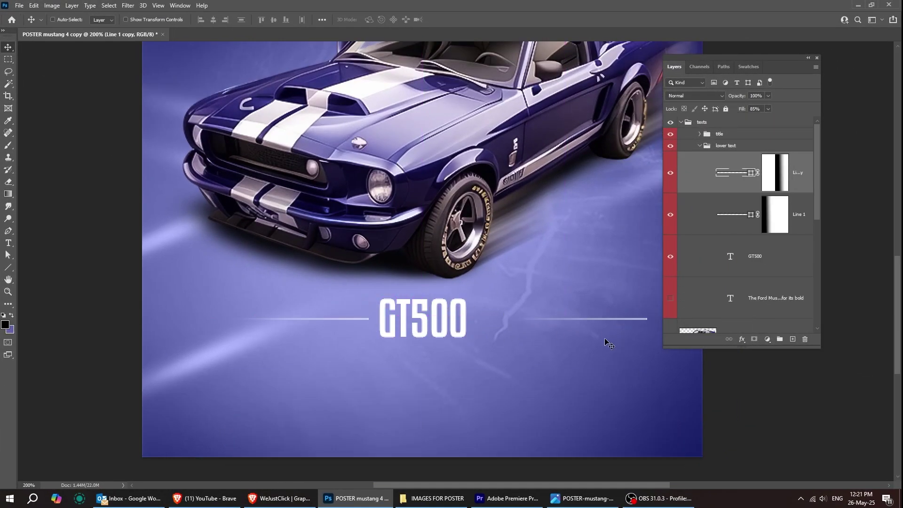
{"action": "scroll", "coordinate": [501, 340], "scroll_direction": "right", "scroll_amount": 5}
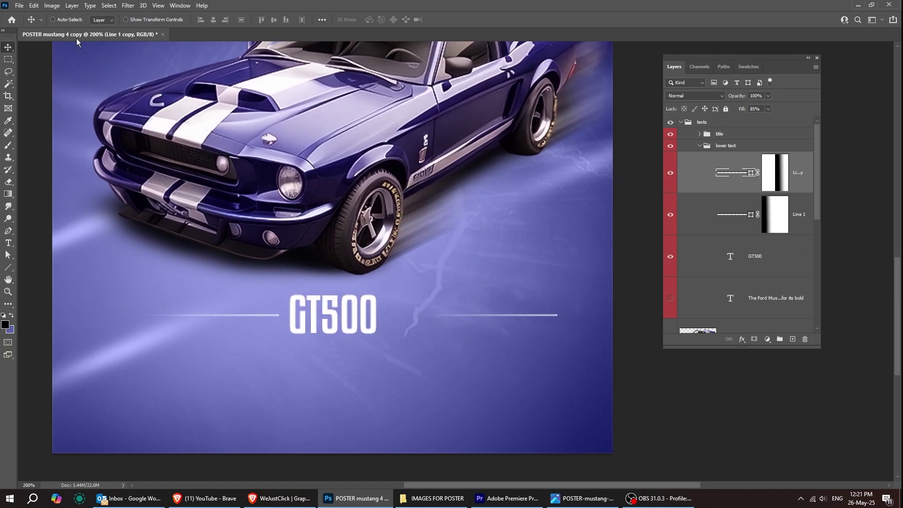
{"action": "left_click", "coordinate": [33, 7]}
{"action": "mouse_move", "coordinate": [73, 219]}
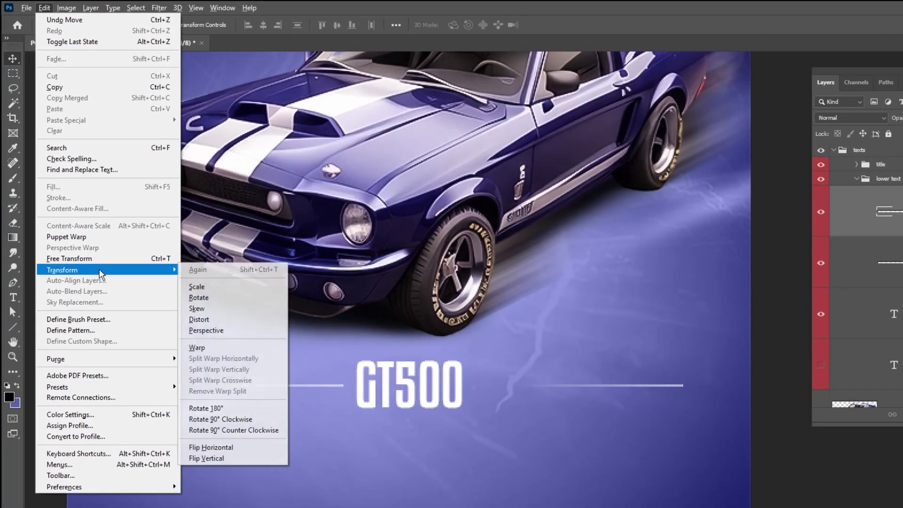
{"action": "left_click", "coordinate": [239, 449]}
{"action": "left_click_drag", "start_coordinate": [530, 398], "coordinate": [514, 399]}
{"action": "left_click", "coordinate": [865, 365]}
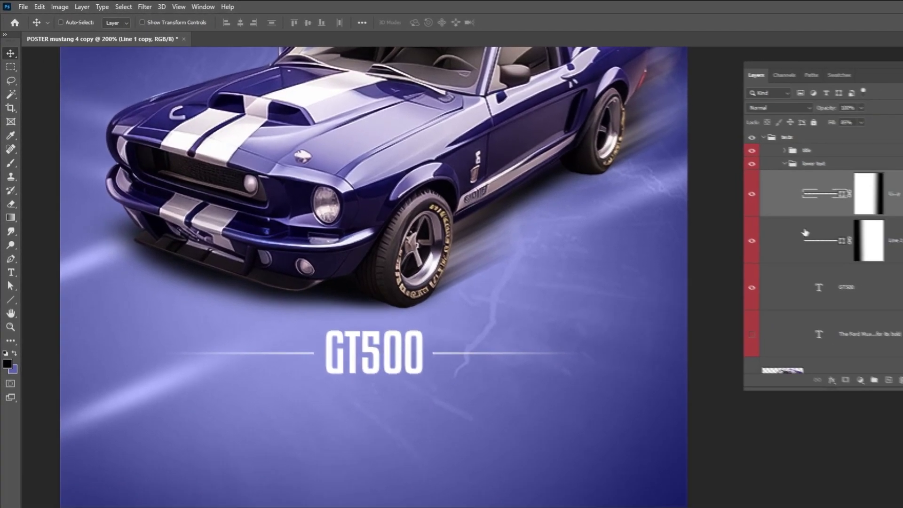
- Draw a text box beneath GT500 and paste in the Ford Mustang paragraph
{"action": "left_click", "coordinate": [13, 298]}
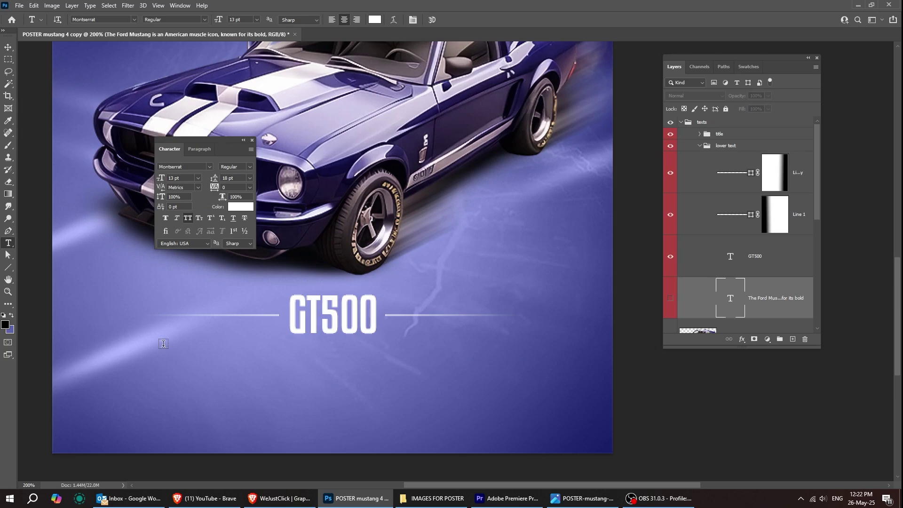
{"action": "left_click_drag", "start_coordinate": [283, 387], "coordinate": [569, 422]}
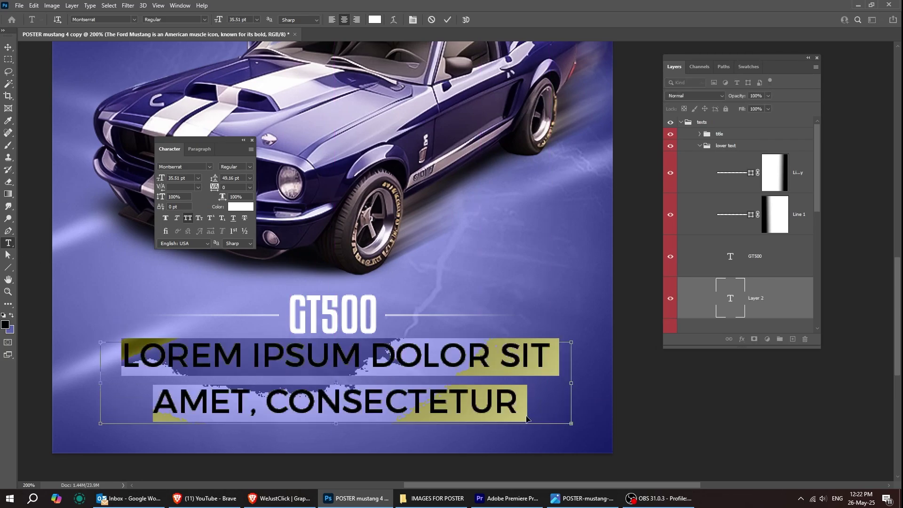
{"action": "key", "text": "ctrl+v"}
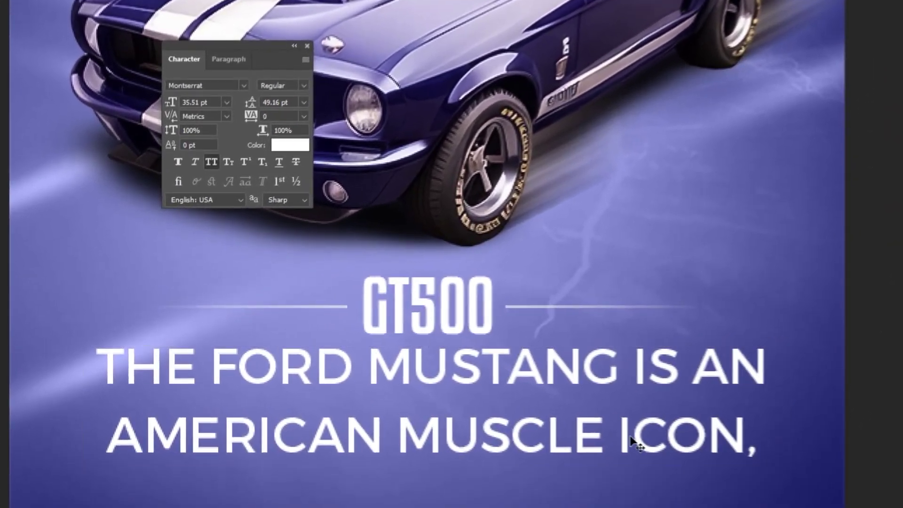